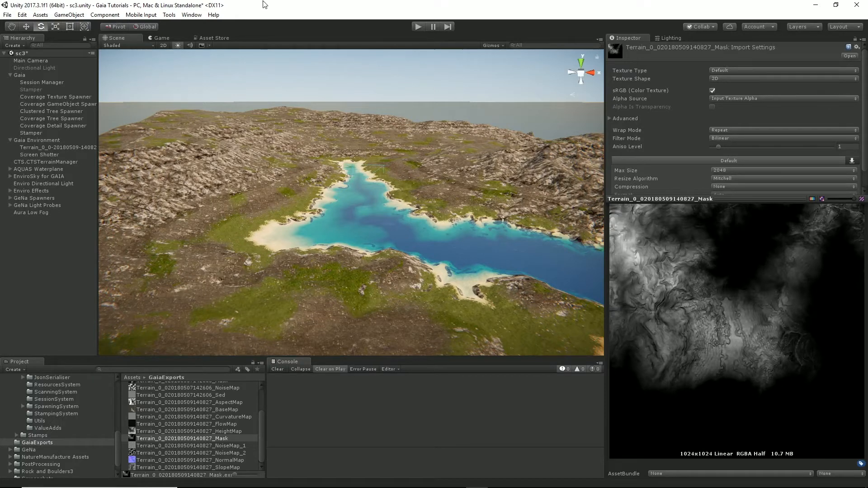
# Step: Open Gaia's Terrain Utilities from the Gaia Manager's advanced handy utilities and close the manager
pyautogui.click(169, 15)
pyautogui.click(192, 15)
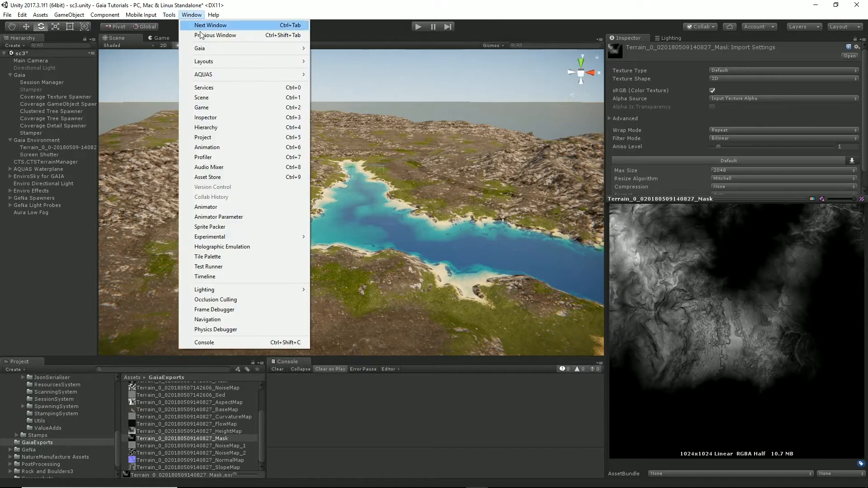
pyautogui.moveTo(209, 48)
pyautogui.click(346, 48)
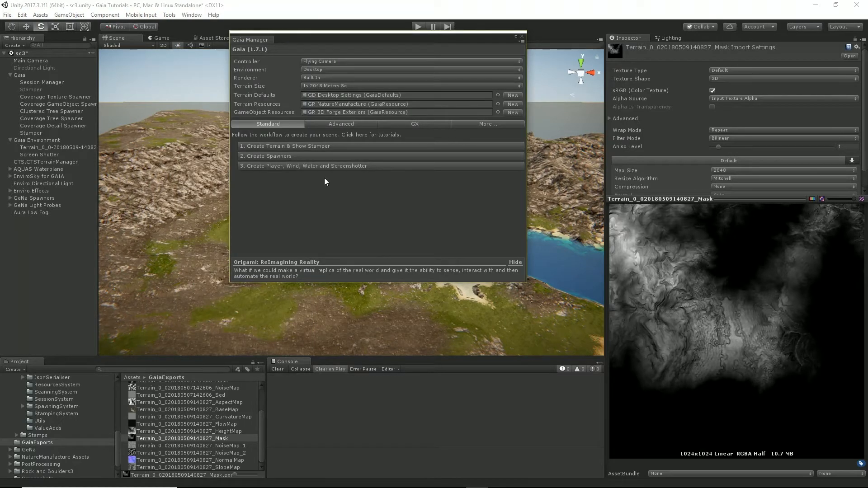
pyautogui.click(340, 123)
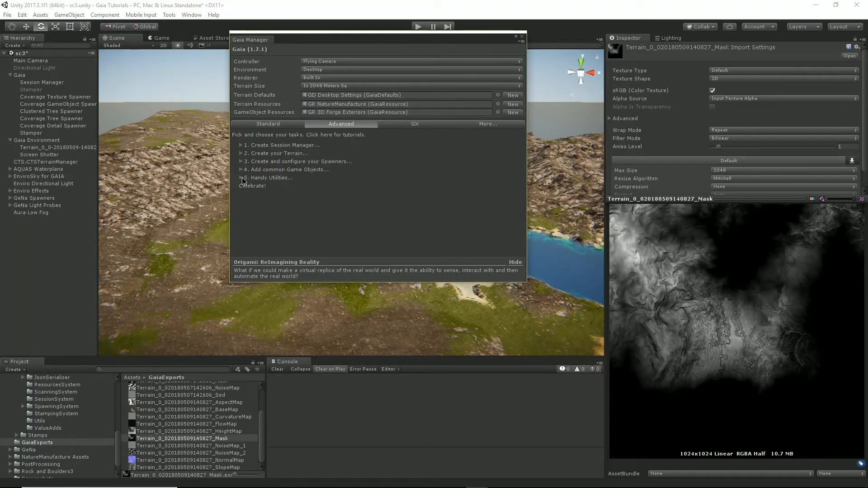
pyautogui.click(243, 178)
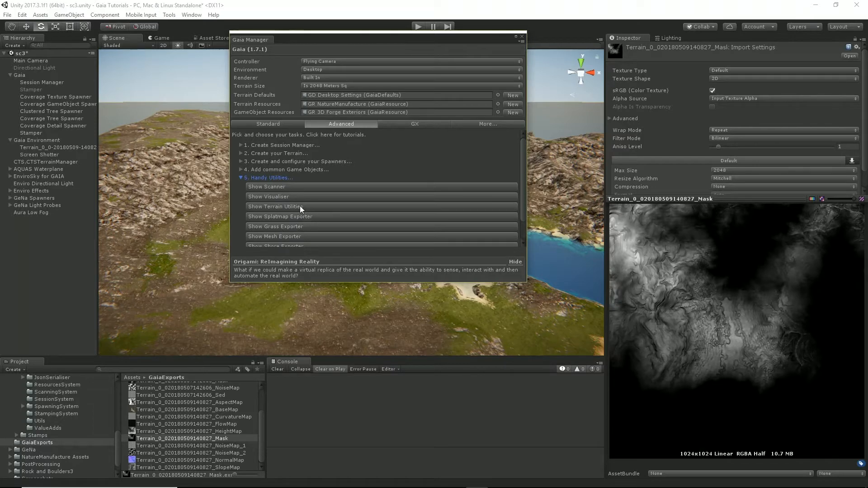
pyautogui.click(300, 206)
pyautogui.click(522, 37)
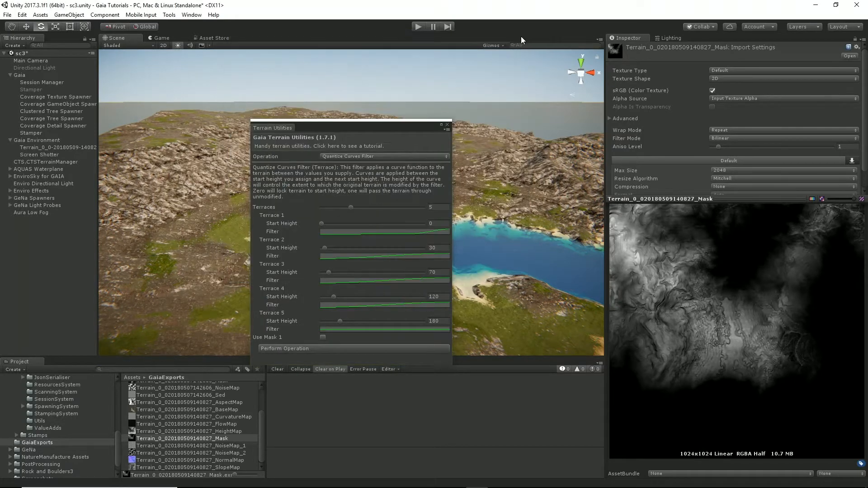
pyautogui.moveTo(360, 128); pyautogui.dragTo(331, 85)
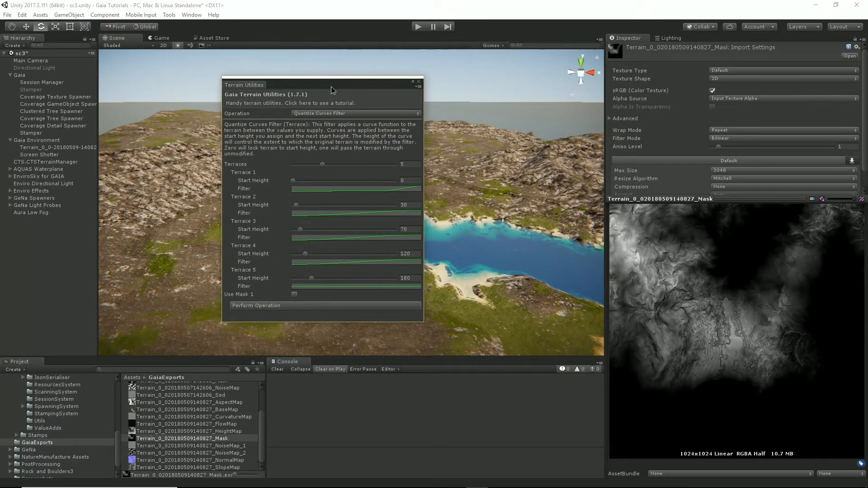
pyautogui.click(346, 115)
pyautogui.click(336, 202)
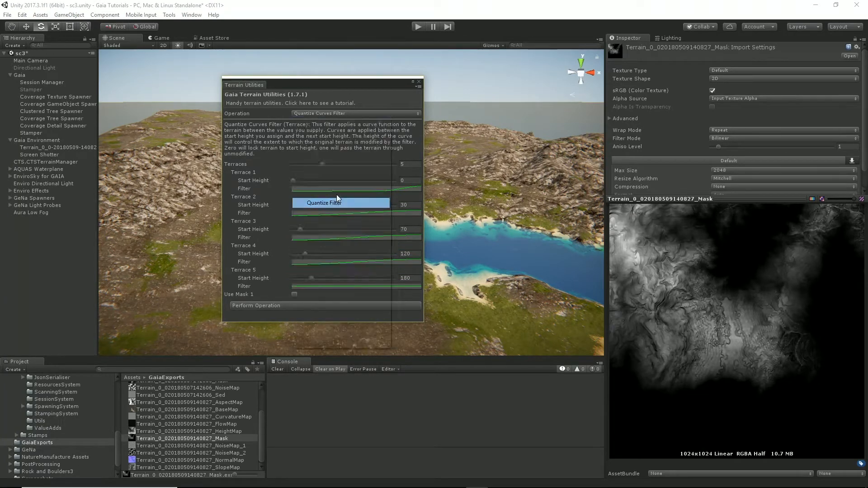
pyautogui.moveTo(312, 82); pyautogui.dragTo(424, 212)
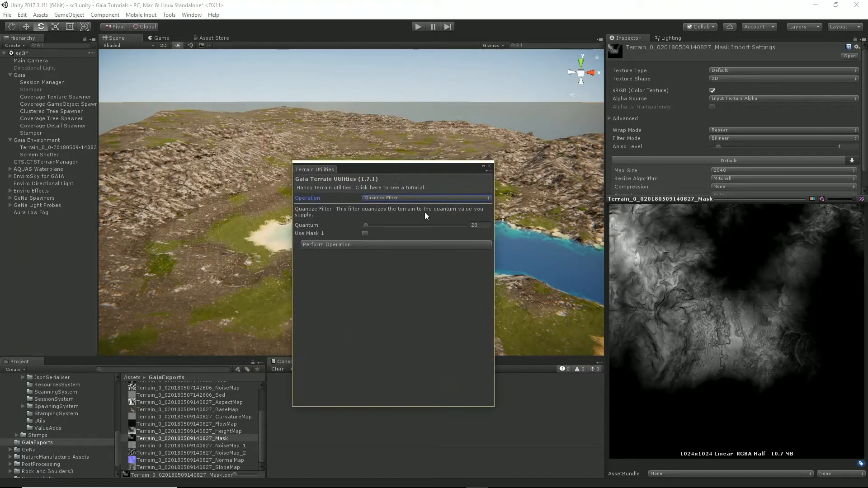
pyautogui.click(480, 225)
pyautogui.write('50')
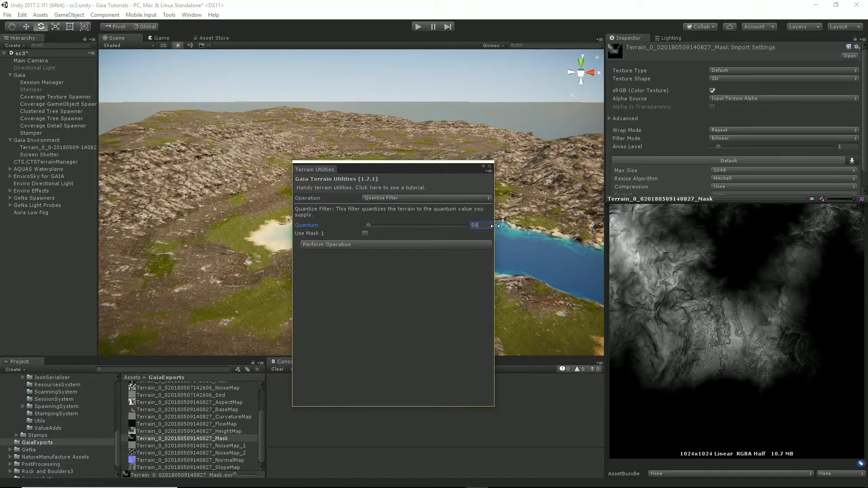
pyautogui.click(364, 233)
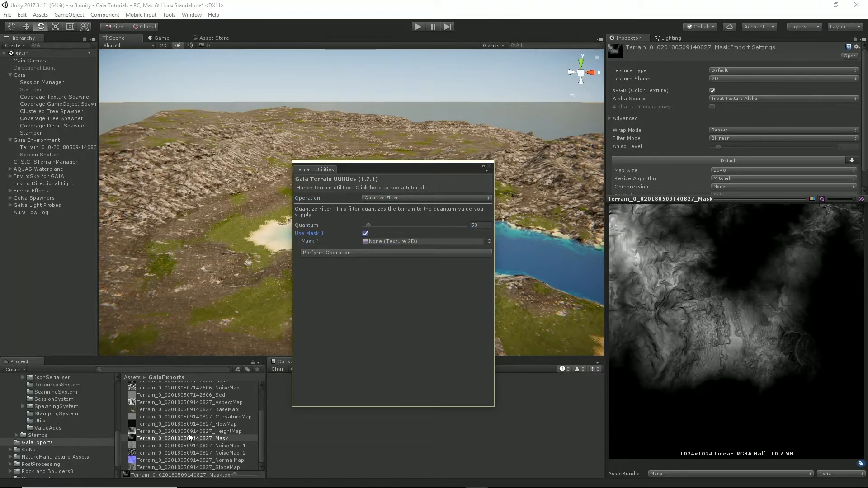
pyautogui.moveTo(189, 438); pyautogui.dragTo(377, 236)
pyautogui.moveTo(378, 236); pyautogui.dragTo(407, 241)
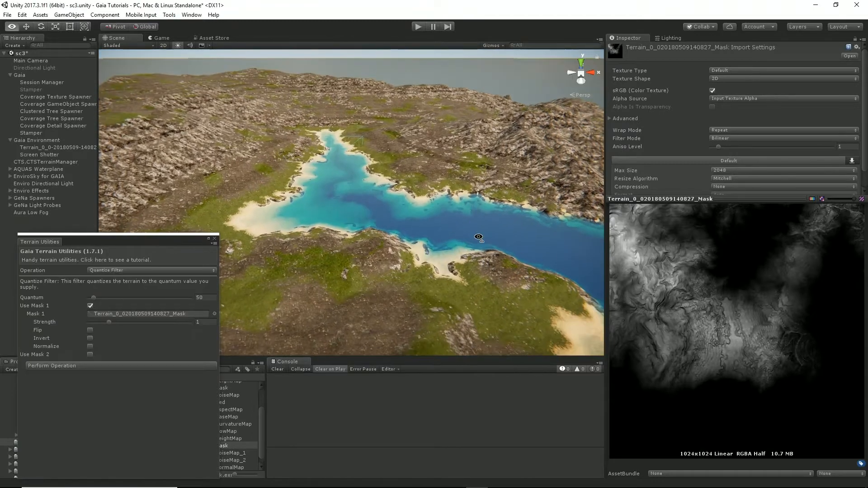
# Step: Run the masked Quantize Filter on the terrain and revert the terrain to its starting state
pyautogui.moveTo(479, 238); pyautogui.dragTo(477, 220, button='right')
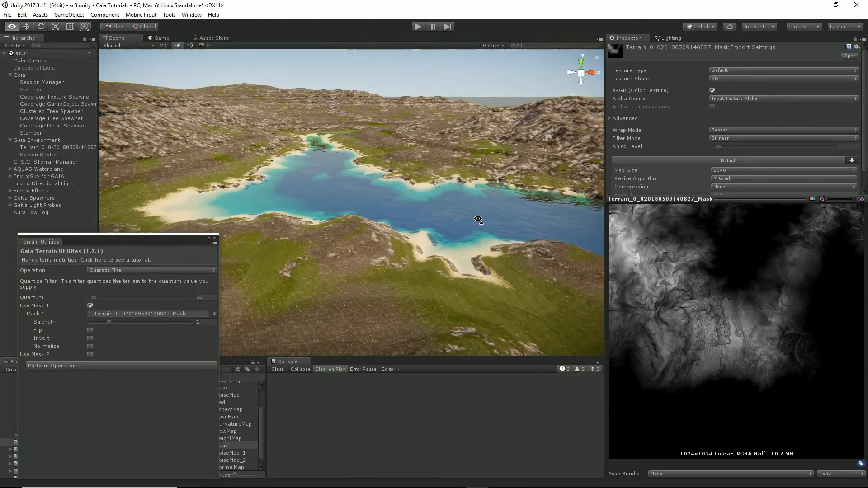
pyautogui.click(85, 366)
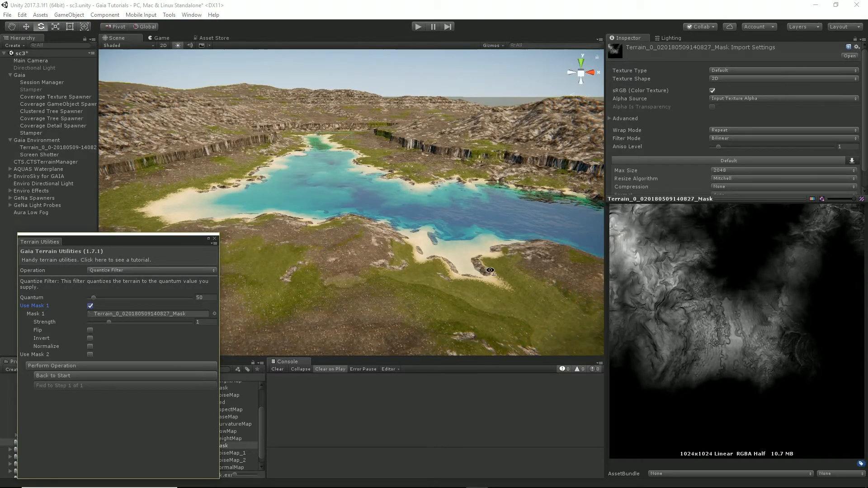
pyautogui.moveTo(490, 270); pyautogui.dragTo(466, 192, button='right')
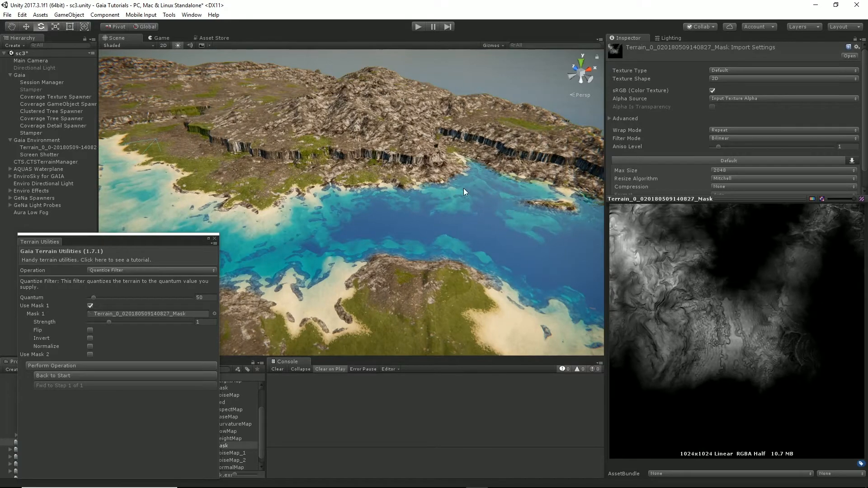
pyautogui.moveTo(347, 231); pyautogui.dragTo(256, 231, button='right')
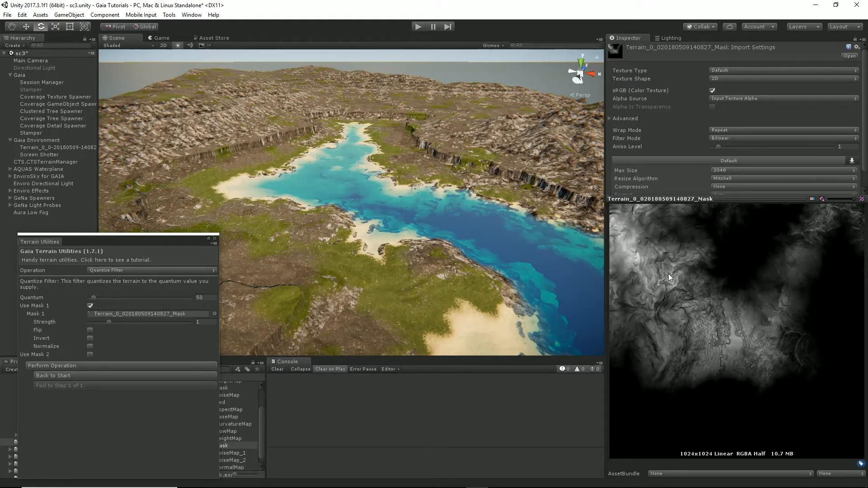
pyautogui.click(75, 375)
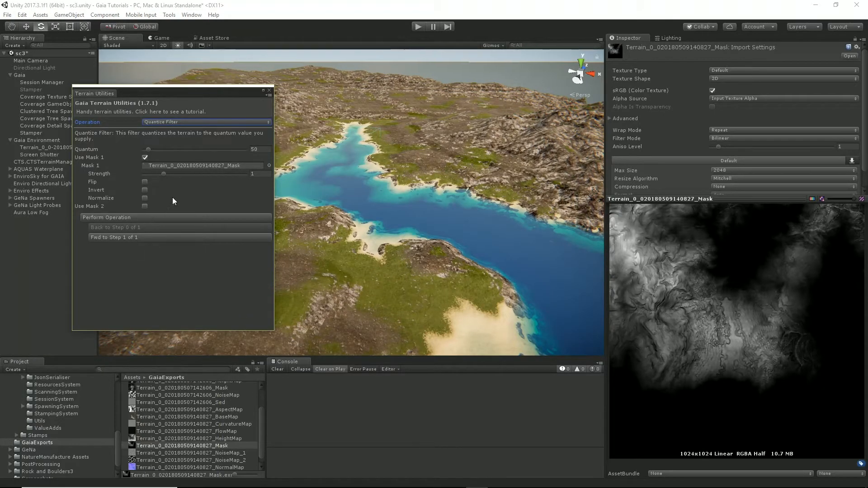
# Step: Export the terrain's slope map, preview the SlopeMap texture in GaiaExports, and export it again with normalization enabled
pyautogui.click(193, 123)
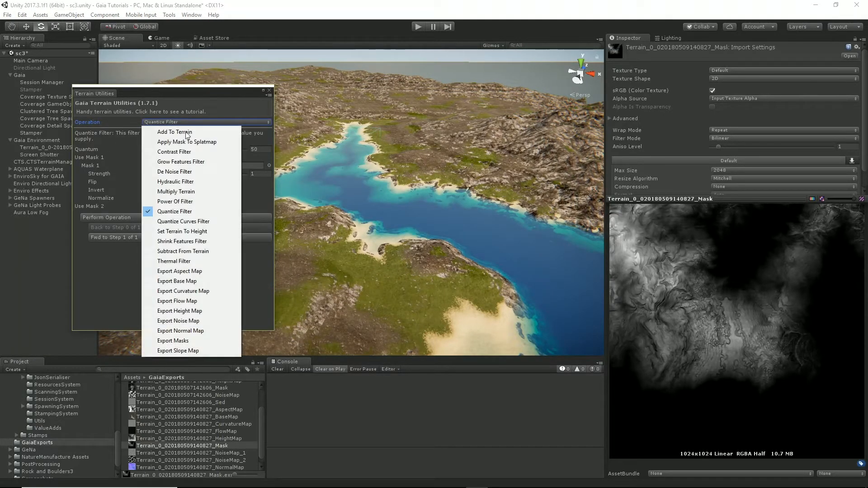
pyautogui.click(184, 348)
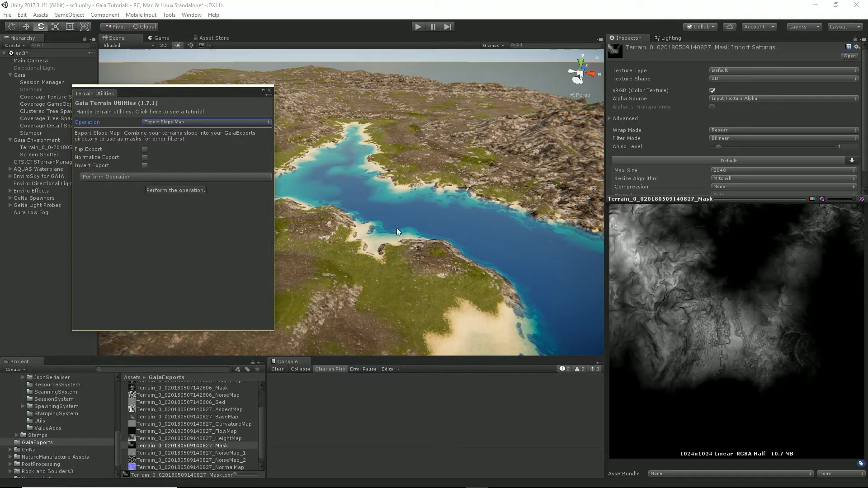
pyautogui.scroll(-1, 220, 450)
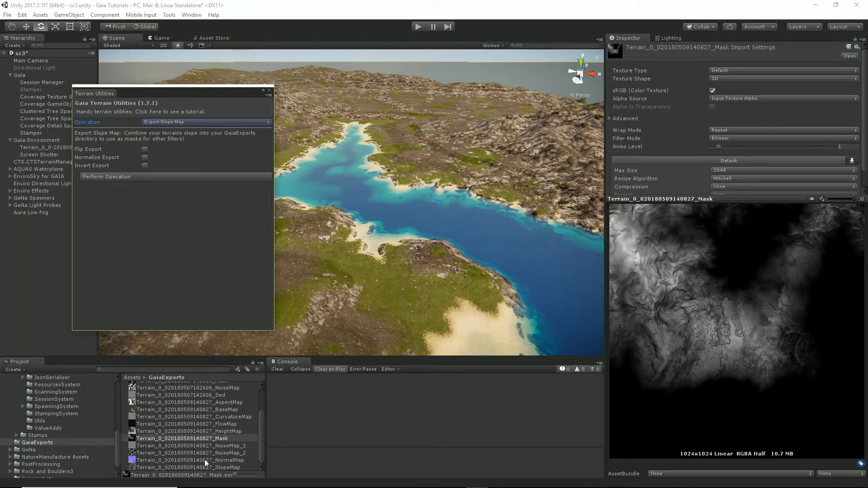
pyautogui.click(212, 466)
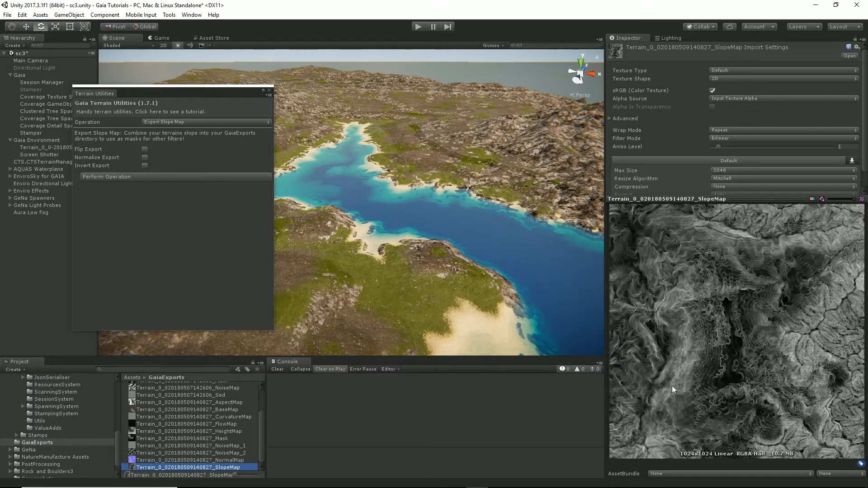
pyautogui.click(145, 157)
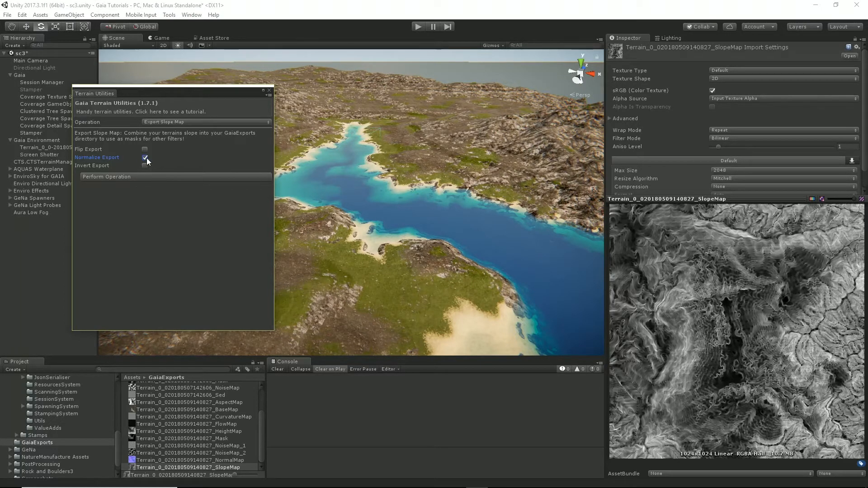
# Step: Export the terrain's height map, preview the HeightMap texture, and export it again with normalization enabled
pyautogui.click(202, 123)
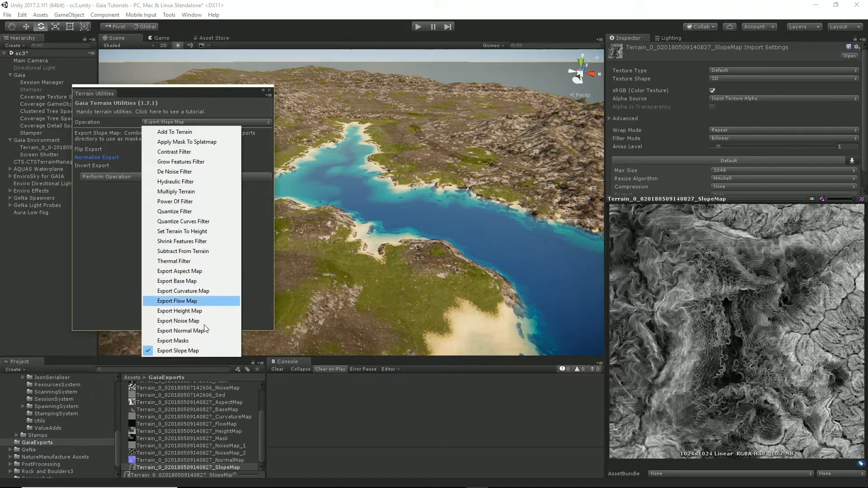
pyautogui.click(194, 310)
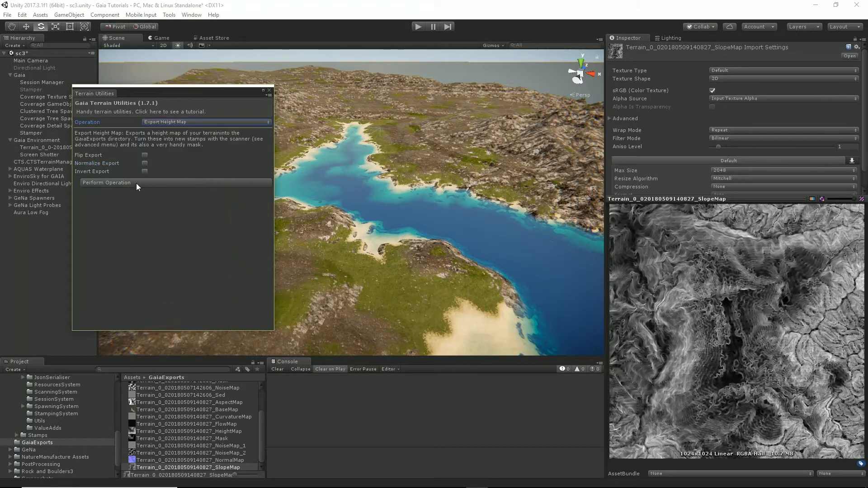
pyautogui.click(130, 188)
pyautogui.click(192, 433)
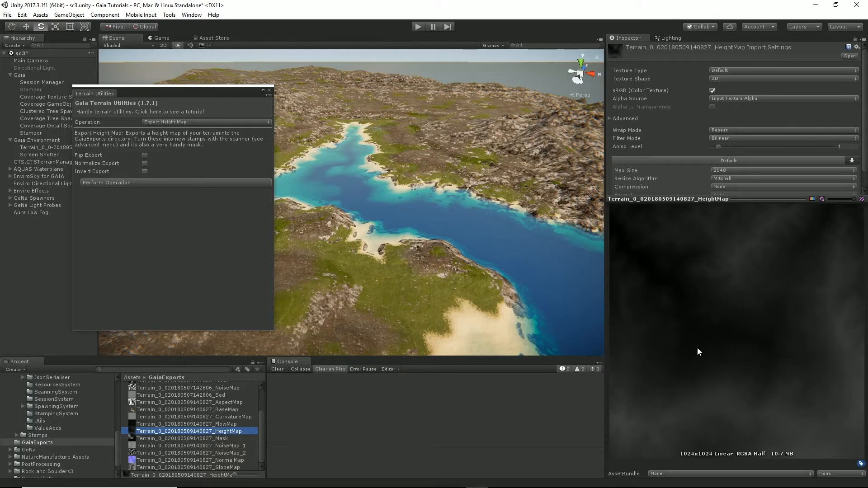
pyautogui.click(144, 166)
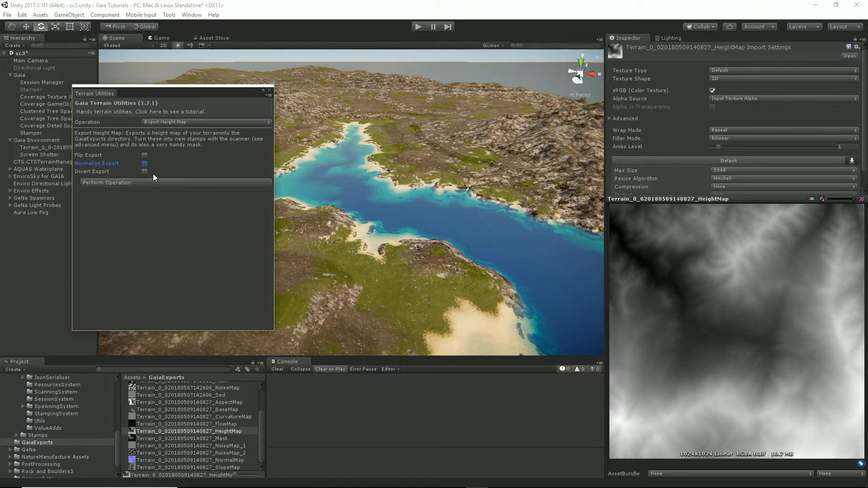
pyautogui.click(177, 121)
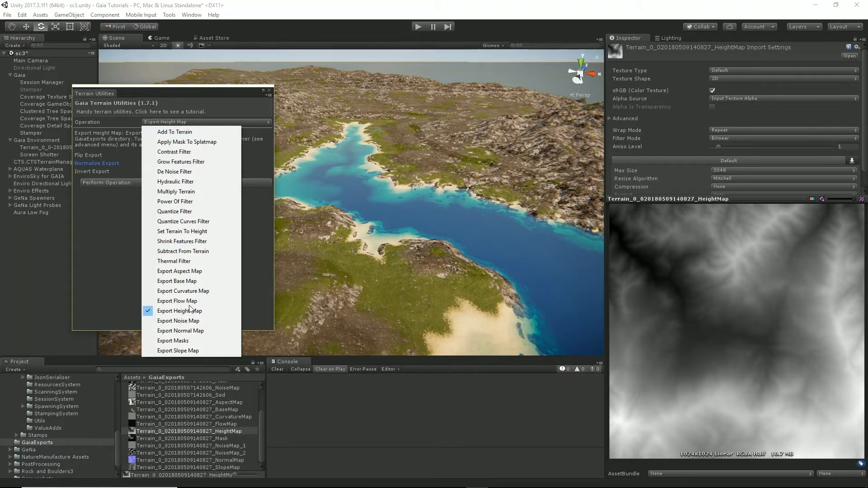
pyautogui.click(189, 339)
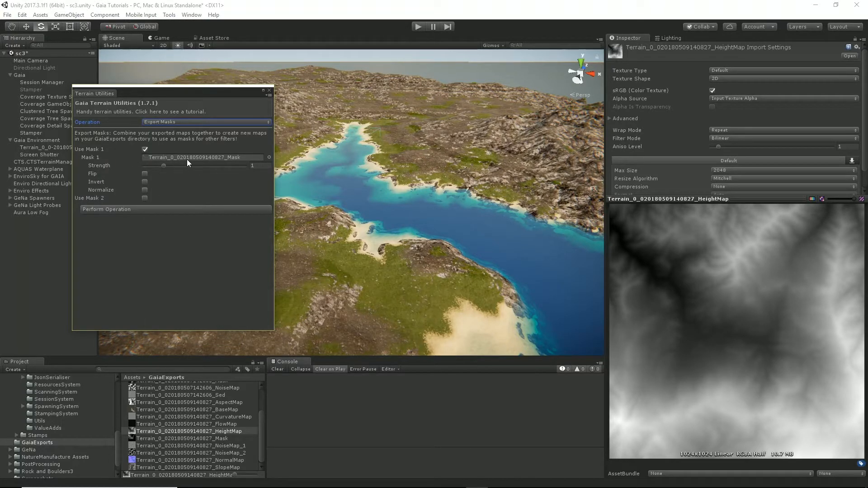
pyautogui.moveTo(175, 429); pyautogui.dragTo(192, 156)
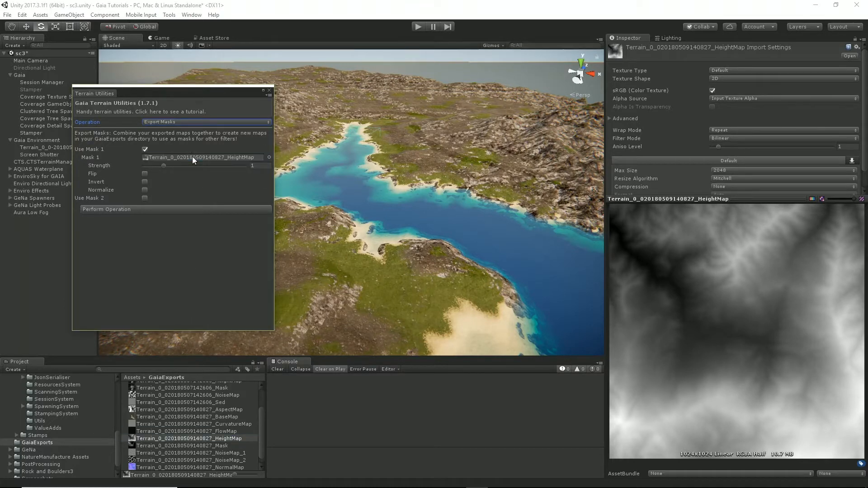
pyautogui.click(139, 208)
pyautogui.click(243, 445)
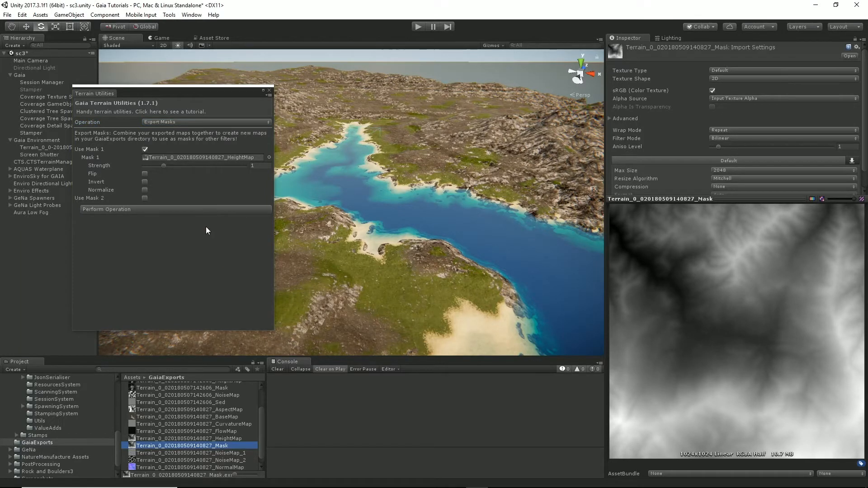
# Step: Set Mask 1's strength to 1.95 and turn on its Invert option, re-exporting the mask after each change
pyautogui.moveTo(163, 165); pyautogui.dragTo(182, 167)
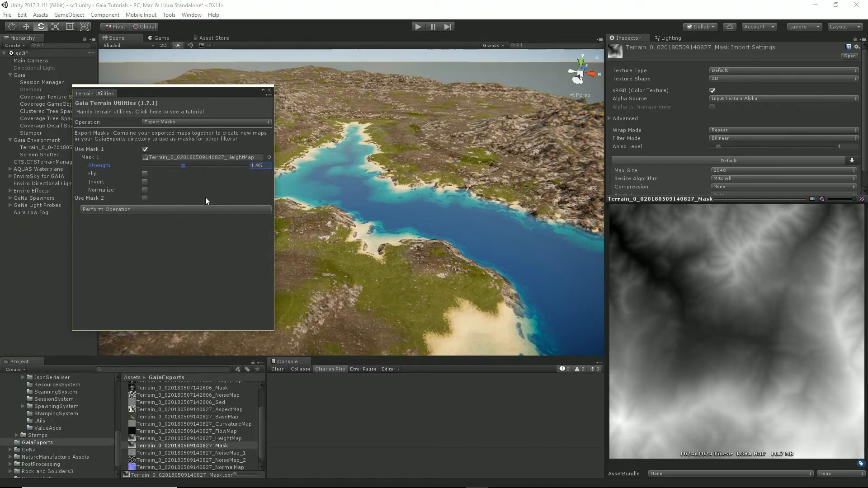
pyautogui.click(148, 210)
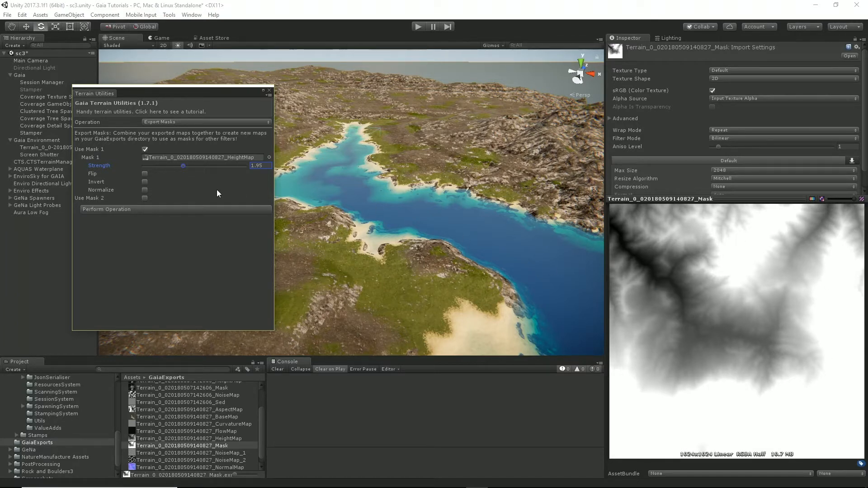
pyautogui.click(145, 182)
pyautogui.click(174, 209)
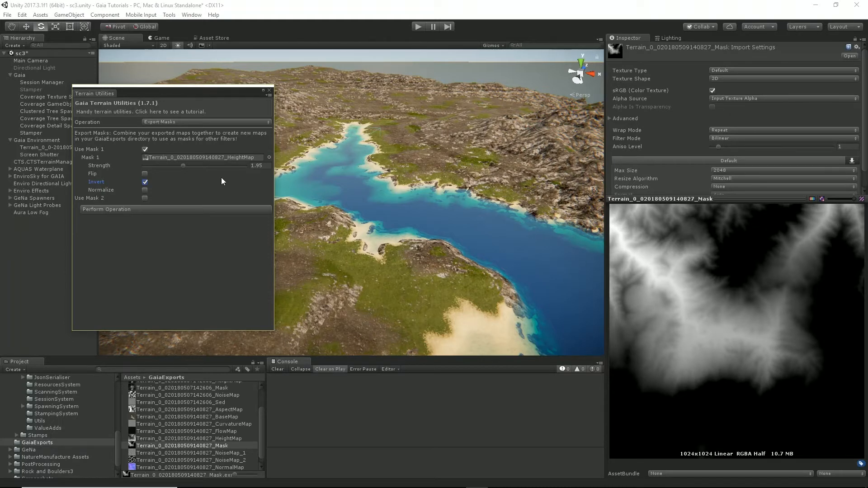
pyautogui.click(145, 198)
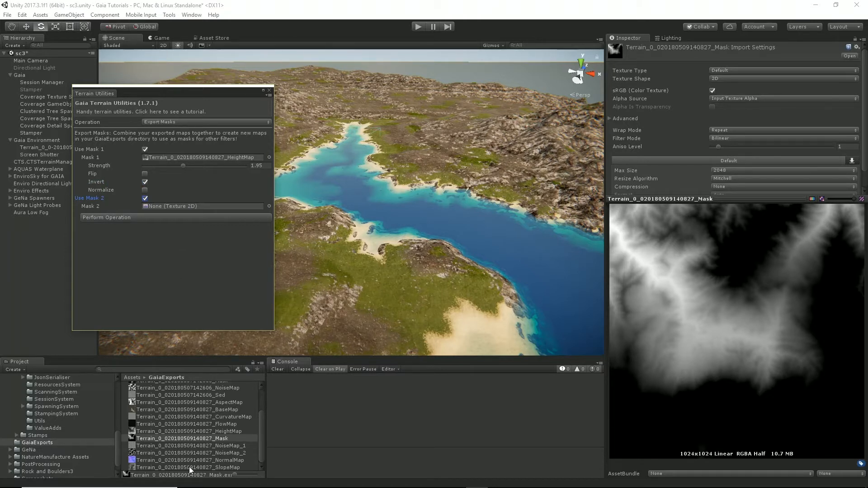
pyautogui.moveTo(189, 467); pyautogui.dragTo(216, 209)
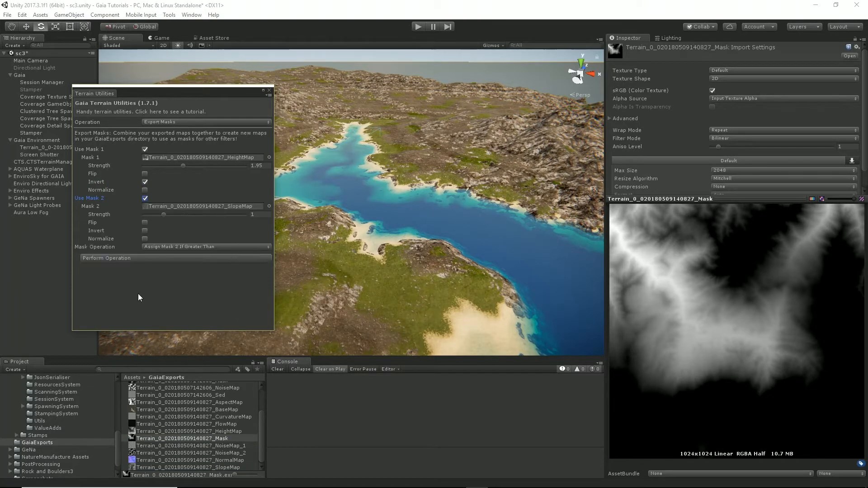
pyautogui.click(154, 258)
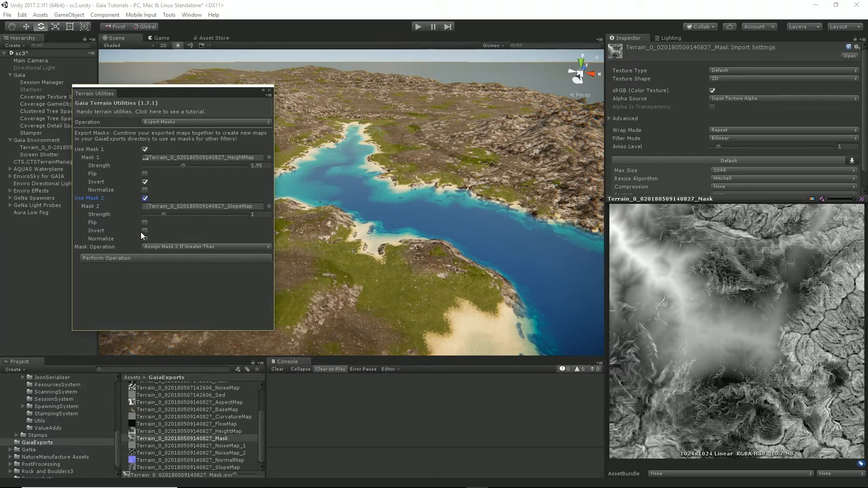
# Step: Export the combined mask using Multiply By Mask 2, turn on Invert for Mask 2, and export the mask again
pyautogui.click(194, 247)
pyautogui.click(199, 287)
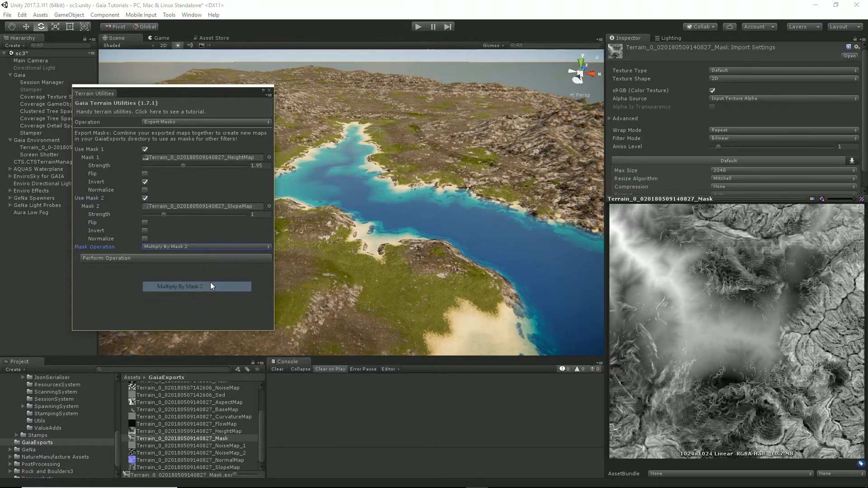
pyautogui.click(174, 257)
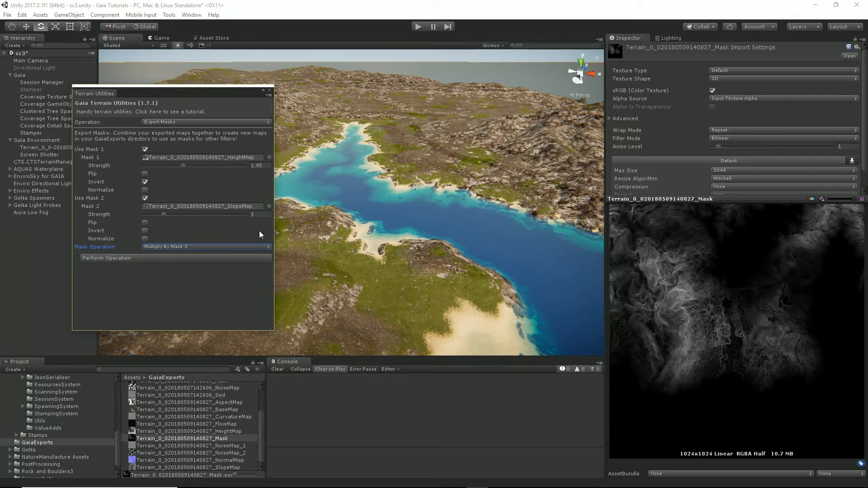
pyautogui.click(144, 231)
pyautogui.click(159, 258)
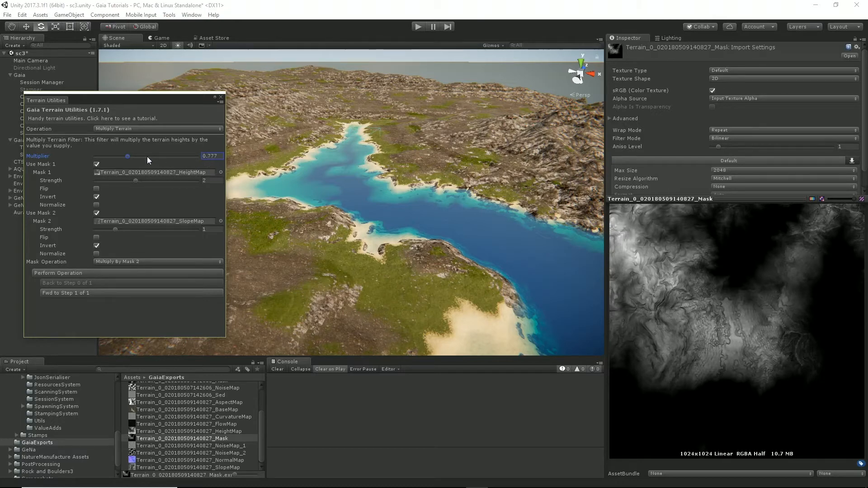
# Step: Set the Multiply Terrain filter's Multiplier to 0.65 and apply it four times through the HeightMap and SlopeMap masks
pyautogui.moveTo(125, 158); pyautogui.dragTo(121, 161)
pyautogui.click(76, 273)
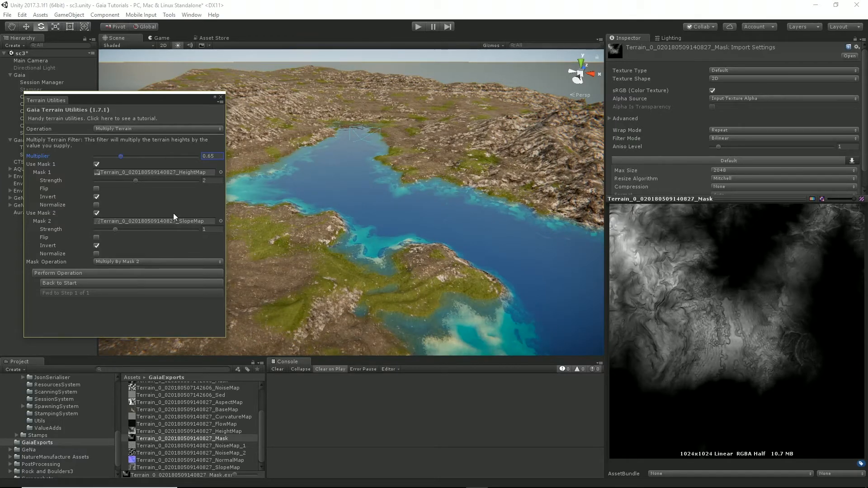
pyautogui.click(72, 273)
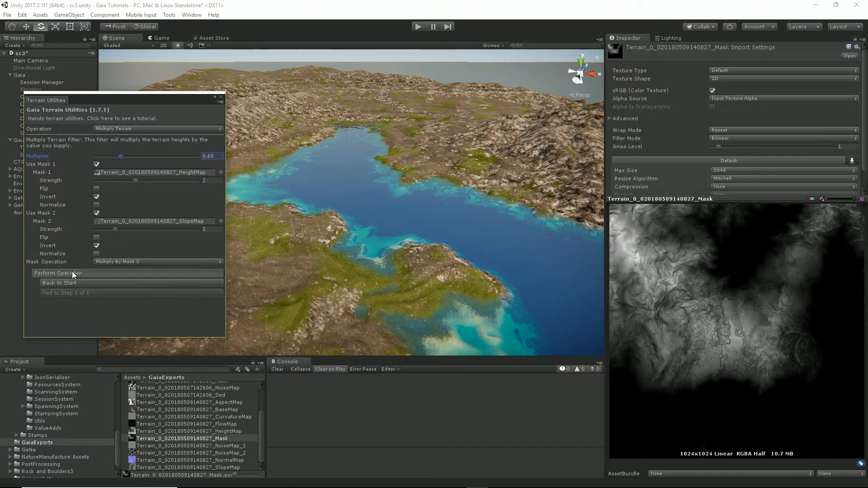
pyautogui.click(74, 273)
pyautogui.click(73, 273)
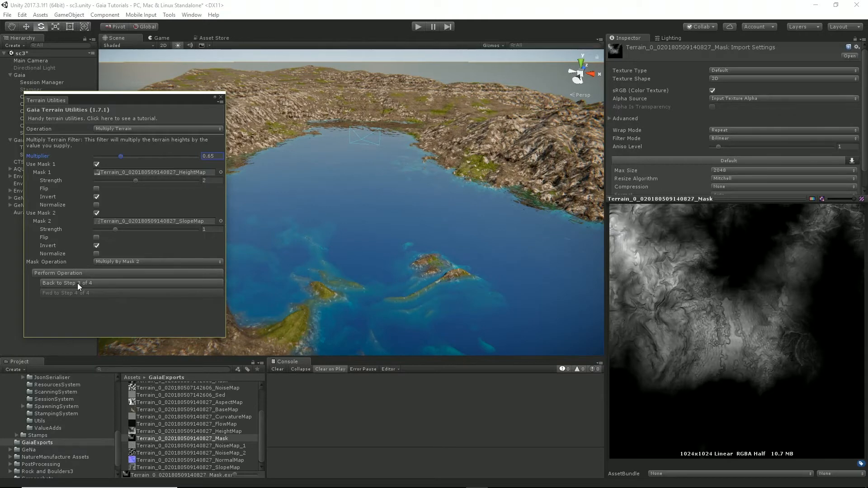
# Step: Undo all four Multiply Terrain operations, stepping the terrain back to its start
pyautogui.click(77, 283)
pyautogui.click(79, 281)
pyautogui.click(82, 284)
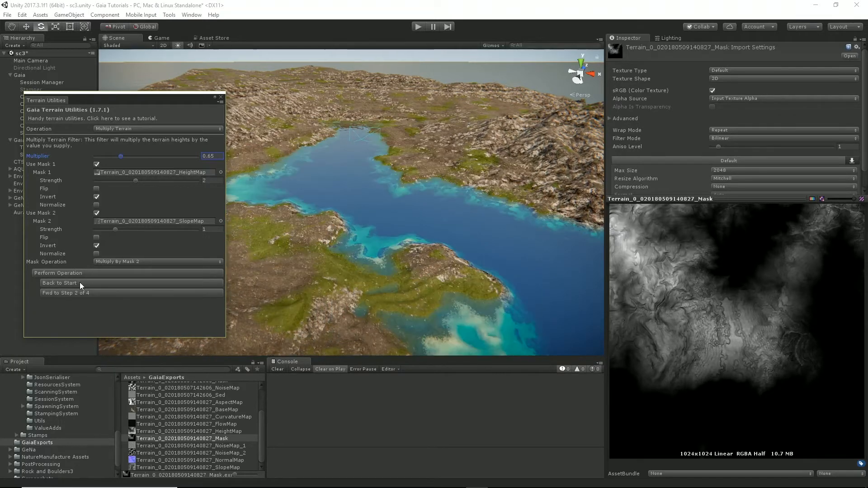
pyautogui.click(79, 283)
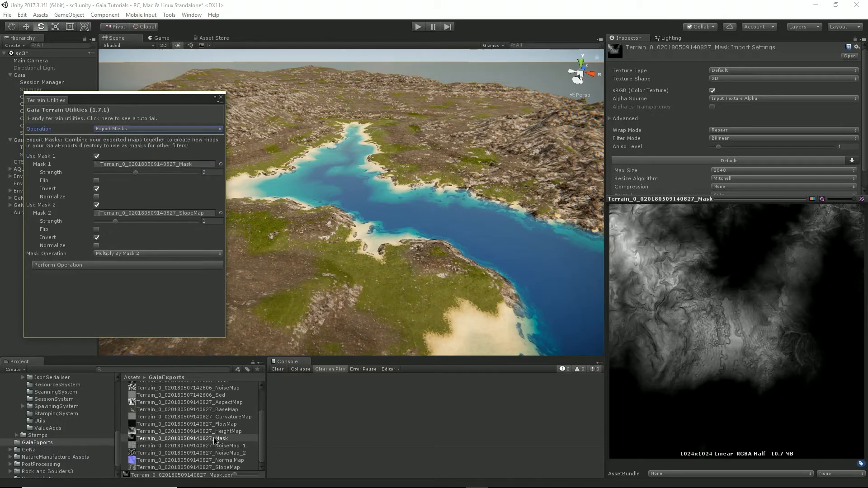
pyautogui.click(214, 438)
pyautogui.hotkey('ctrl', 'd')
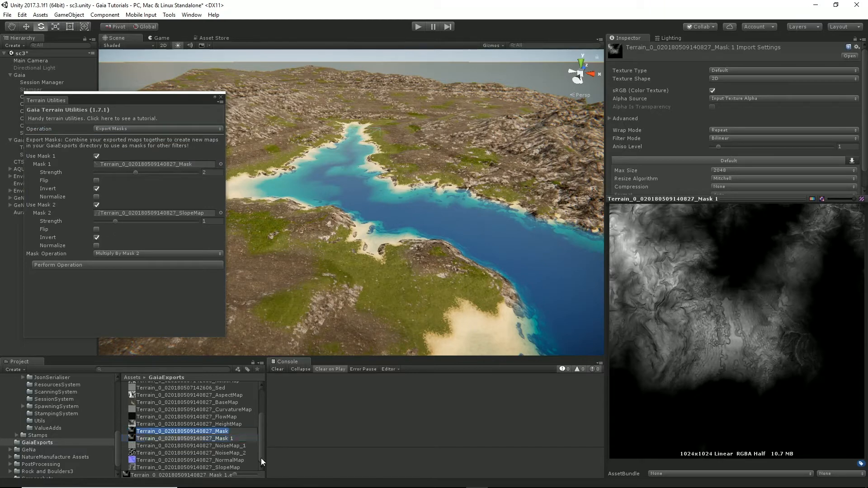
pyautogui.click(231, 438)
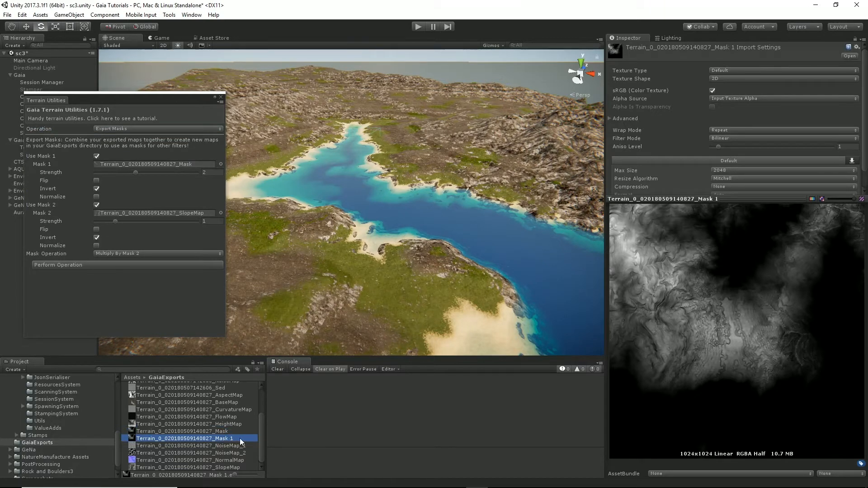
pyautogui.moveTo(230, 438); pyautogui.dragTo(254, 437)
pyautogui.write('L')
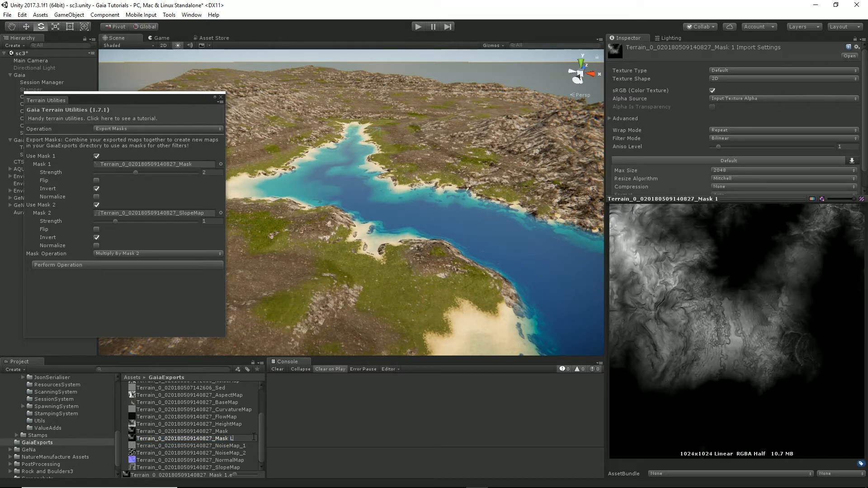
pyautogui.write('ow Flat')
pyautogui.press('Return')
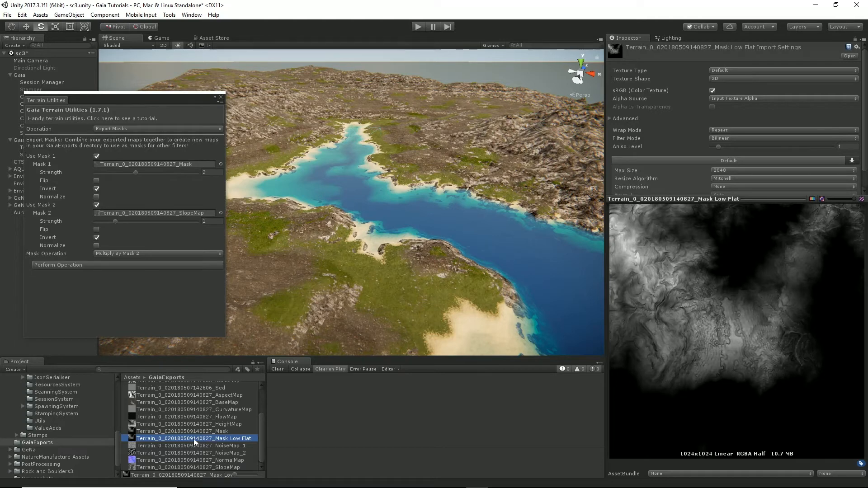
pyautogui.moveTo(193, 439); pyautogui.dragTo(142, 164)
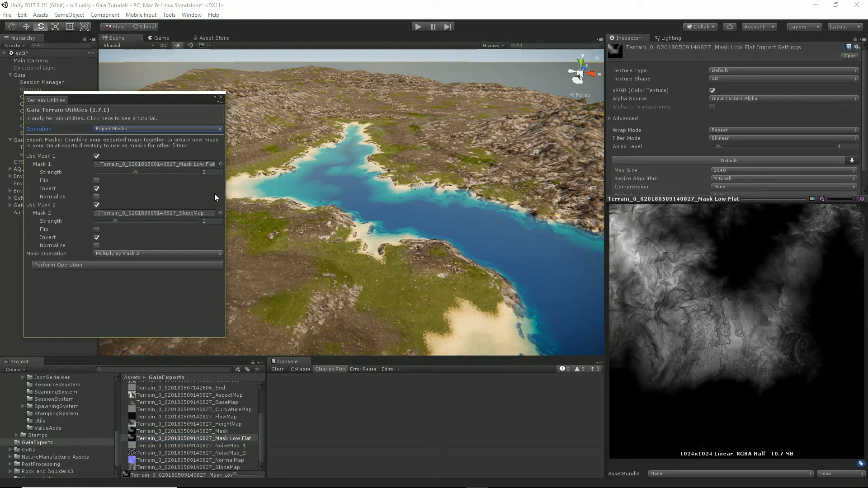
pyautogui.click(216, 173)
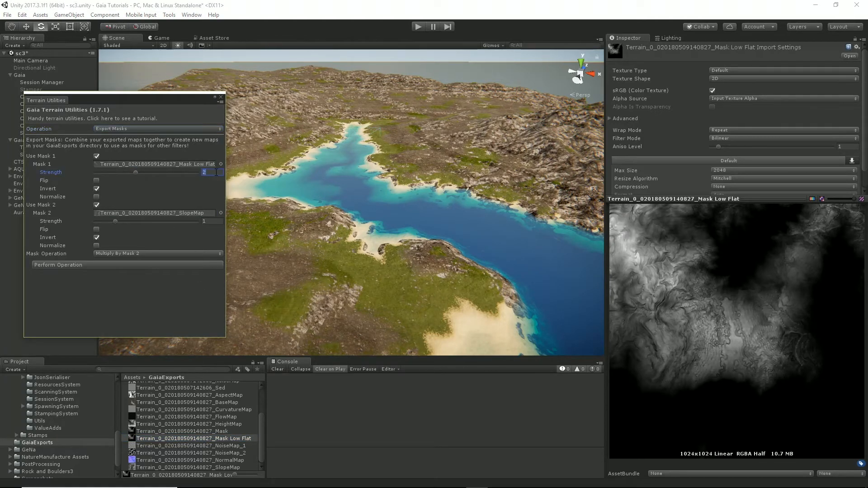
pyautogui.click(96, 189)
pyautogui.click(150, 446)
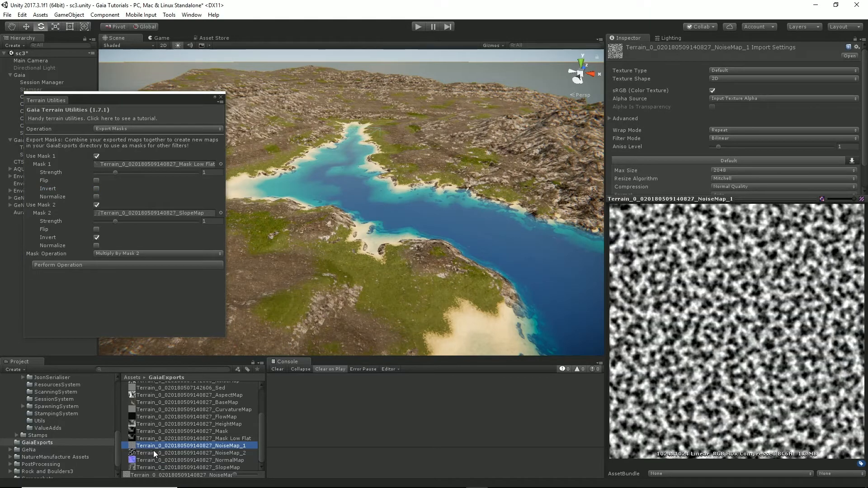
pyautogui.moveTo(147, 447); pyautogui.dragTo(141, 222)
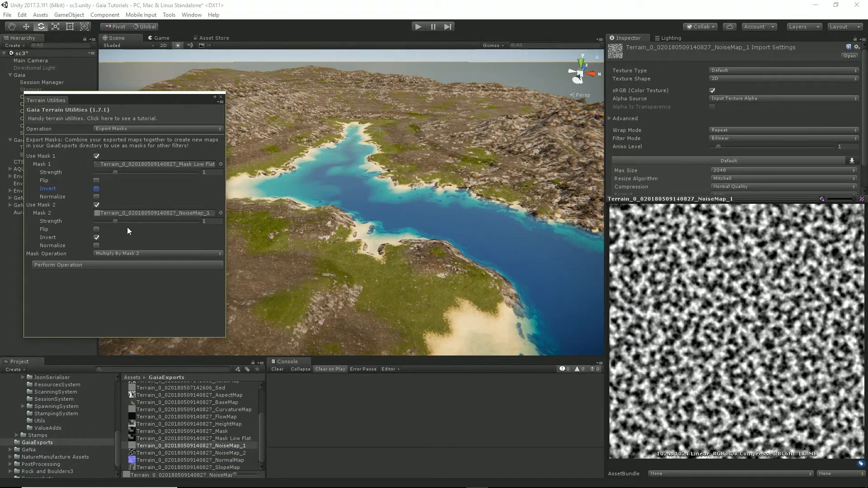
pyautogui.click(97, 240)
pyautogui.click(204, 431)
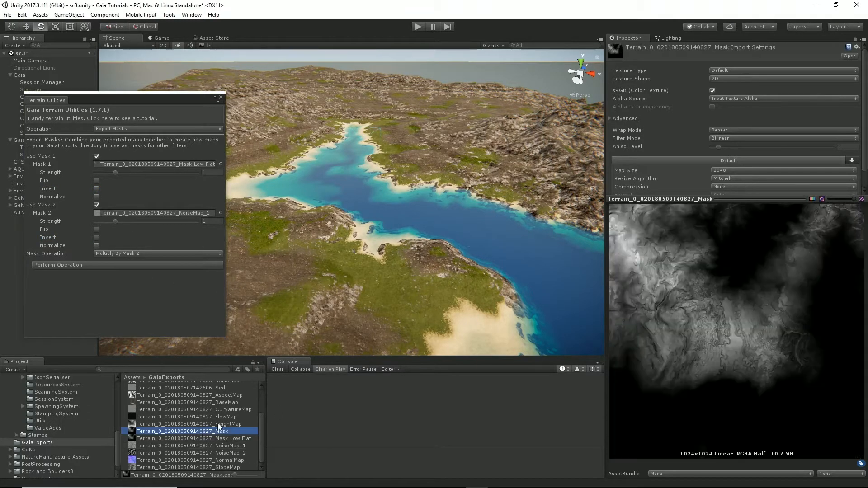
pyautogui.click(88, 266)
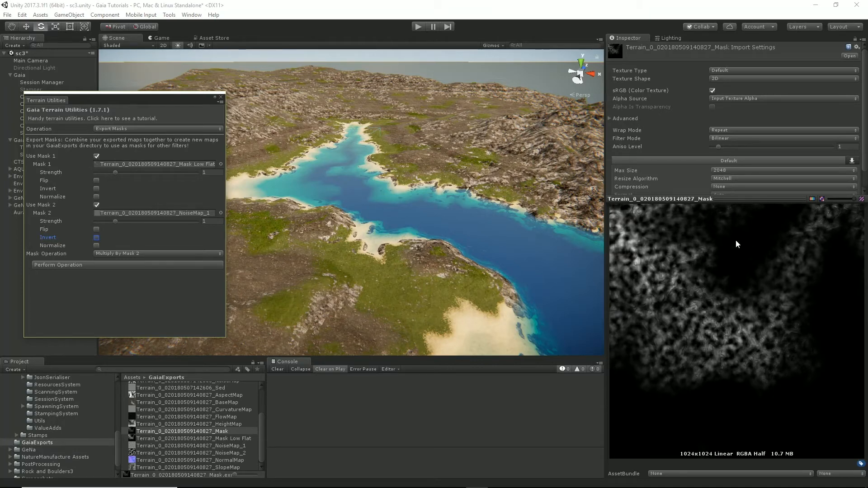
# Step: Apply the Add To Terrain filter with an Amount To Add of 10, keeping the Mask Low Flat and NoiseMap_1 masks
pyautogui.click(137, 128)
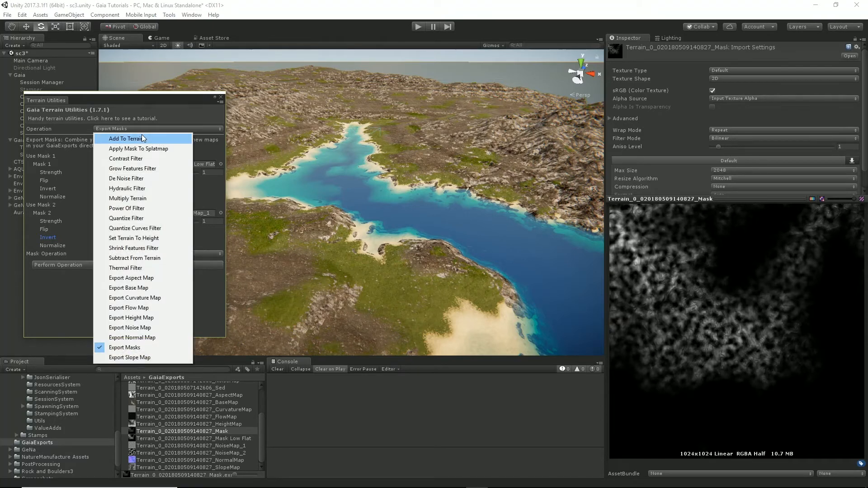
pyautogui.click(142, 139)
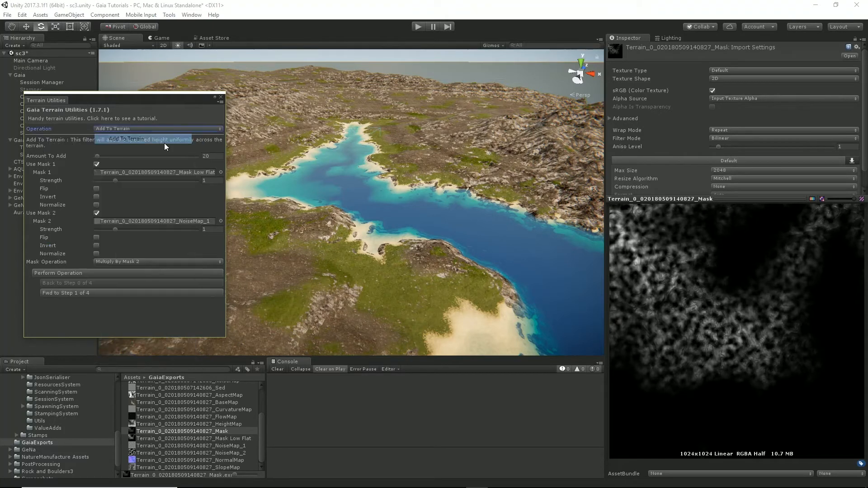
pyautogui.click(217, 156)
pyautogui.write('1')
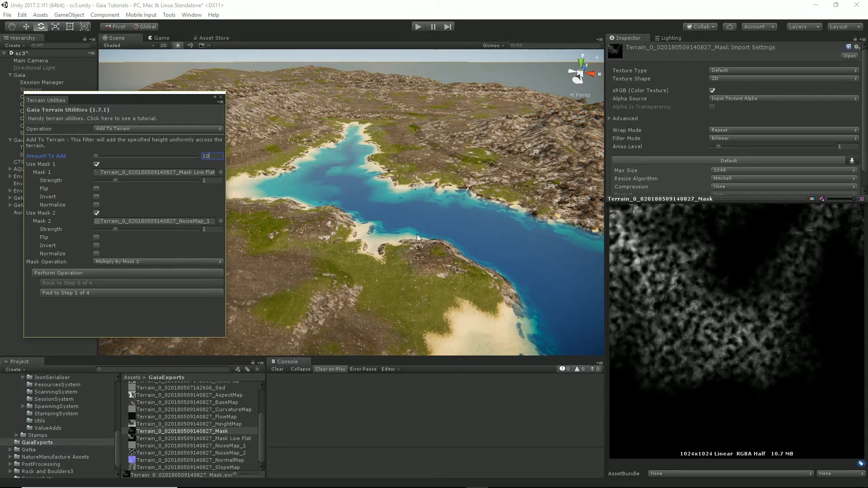
pyautogui.moveTo(417, 234); pyautogui.dragTo(321, 188, button='right')
pyautogui.press('w')
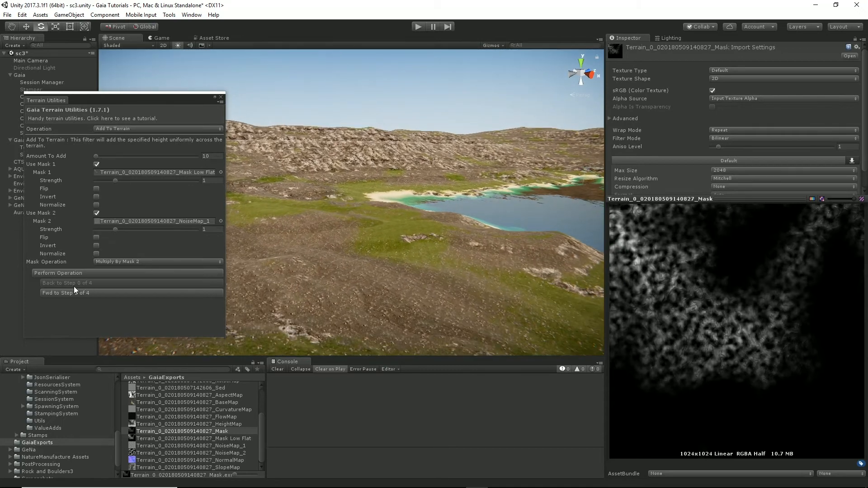
pyautogui.click(70, 272)
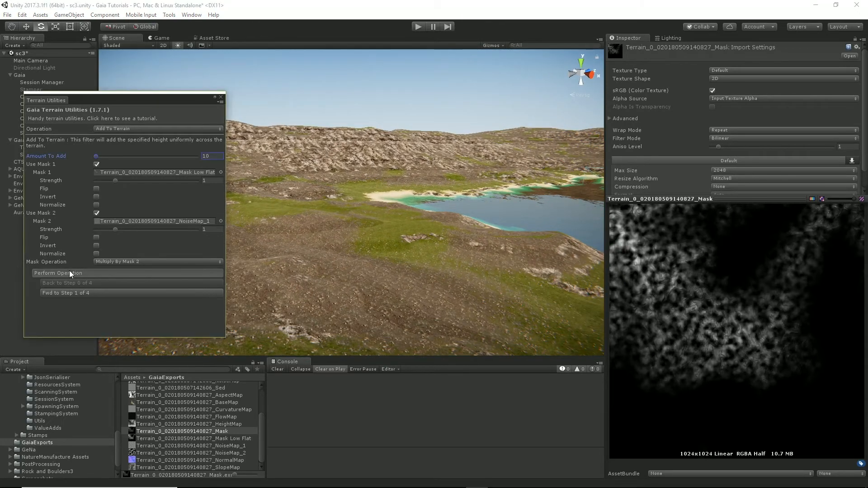
# Step: Inspect the terrain near the shoreline and undo the single Add To Terrain operation
pyautogui.press('w')
pyautogui.moveTo(336, 253); pyautogui.dragTo(217, 282, button='right')
pyautogui.click(72, 284)
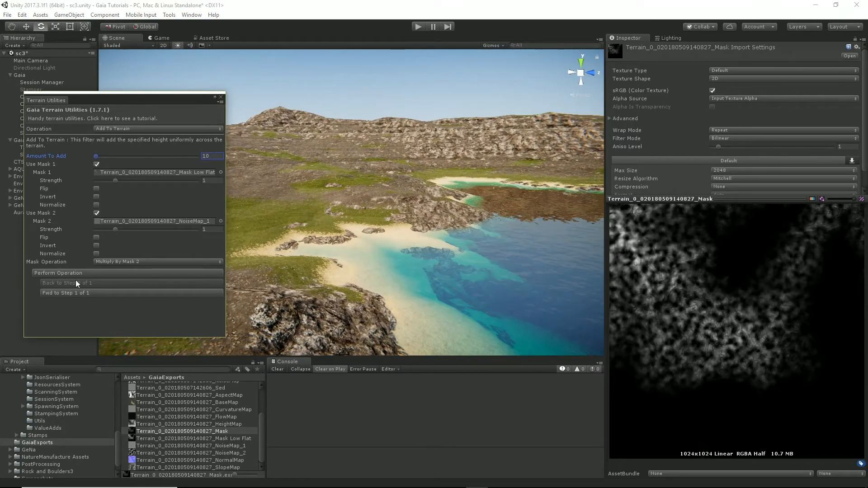
# Step: Apply the Add To Terrain filter five times in a row with the amount of 10
pyautogui.click(79, 272)
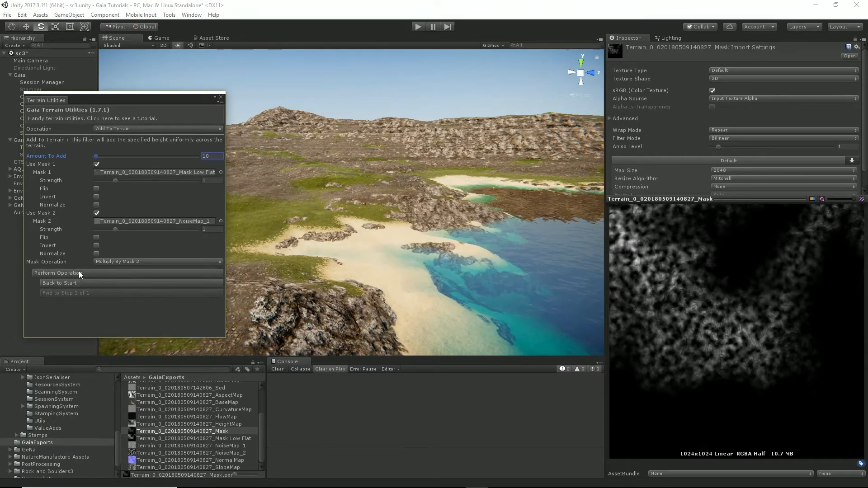
pyautogui.click(79, 273)
pyautogui.click(79, 272)
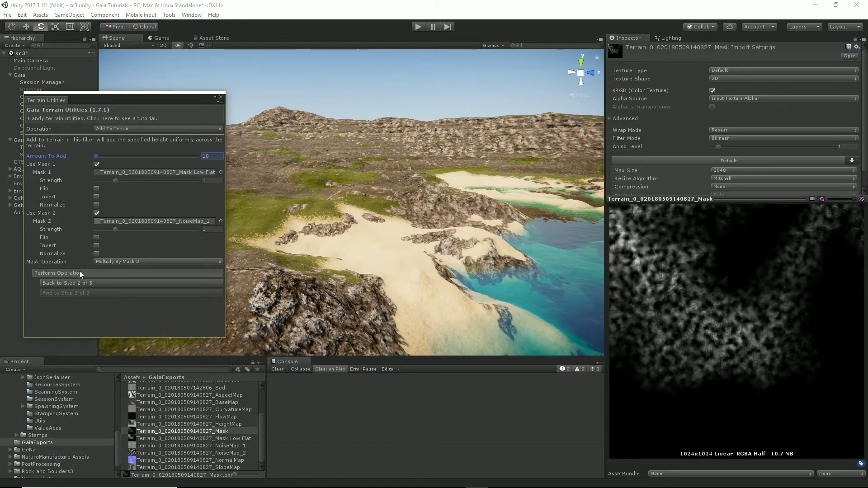
pyautogui.click(79, 271)
pyautogui.click(79, 271)
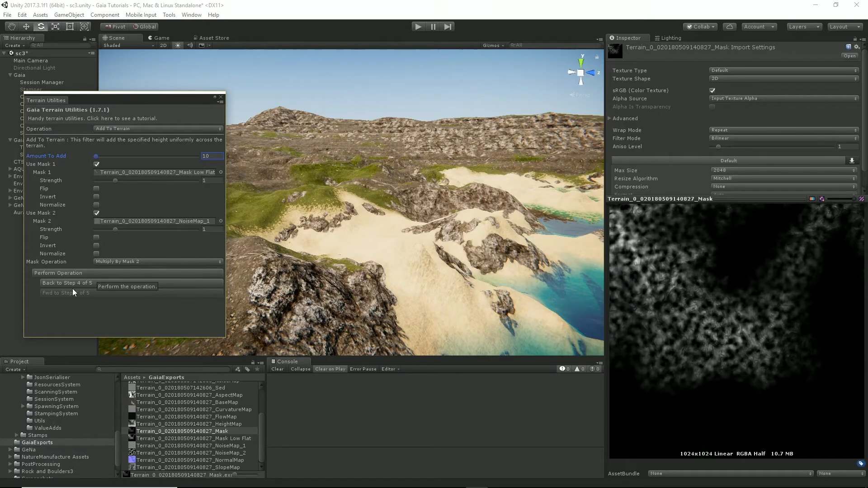
# Step: Undo the repeated Add To Terrain operations back to the original terrain
pyautogui.click(72, 284)
pyautogui.click(72, 283)
pyautogui.click(72, 284)
pyautogui.click(74, 283)
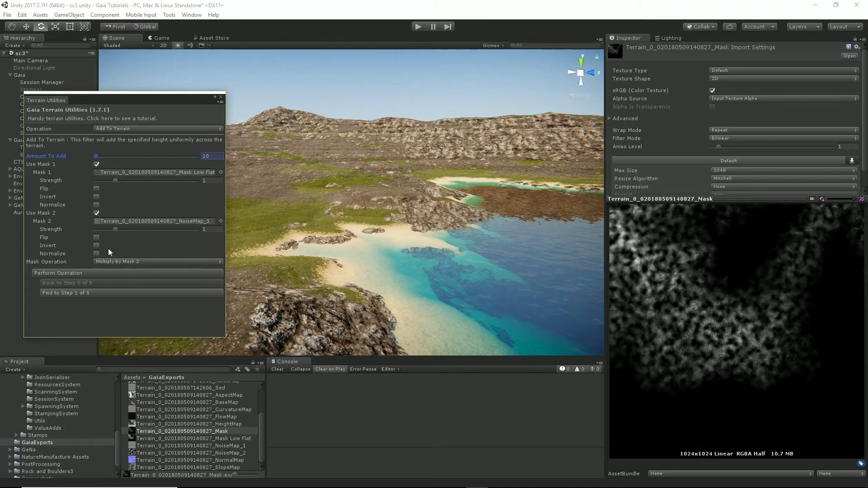
# Step: Try the Quantize Filter with a Quantum of 50, inspect the terrain around the water and hills, and undo it
pyautogui.click(128, 129)
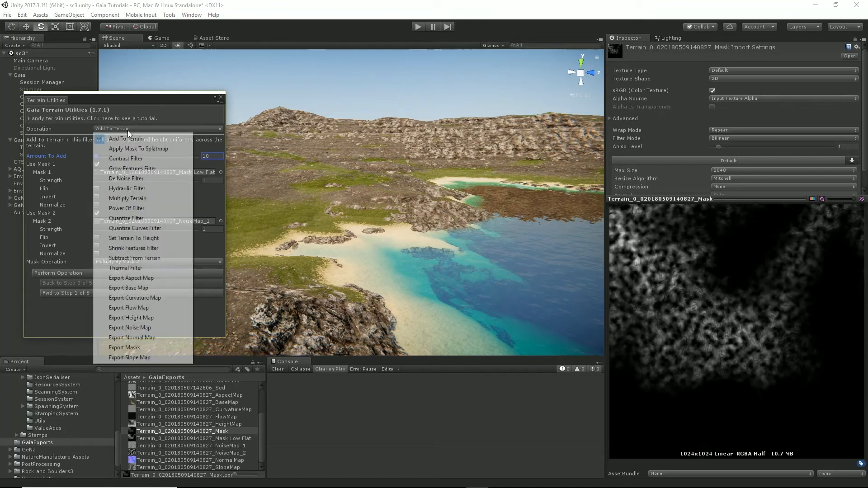
pyautogui.click(143, 219)
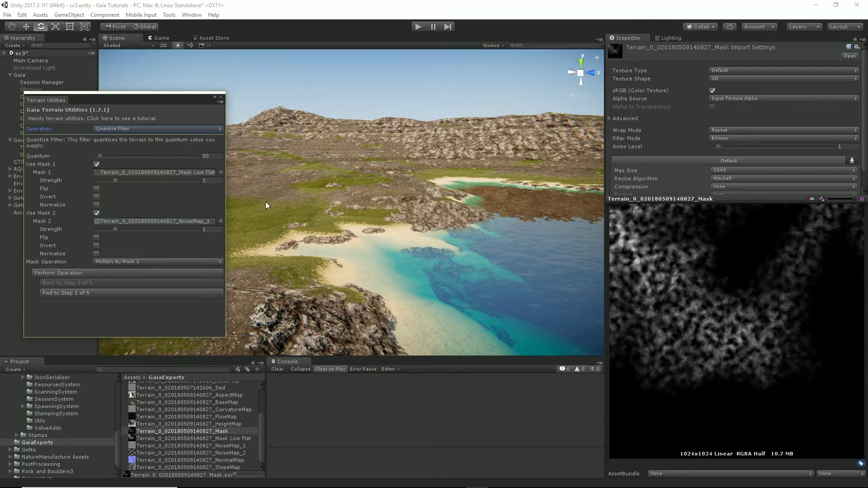
pyautogui.click(75, 274)
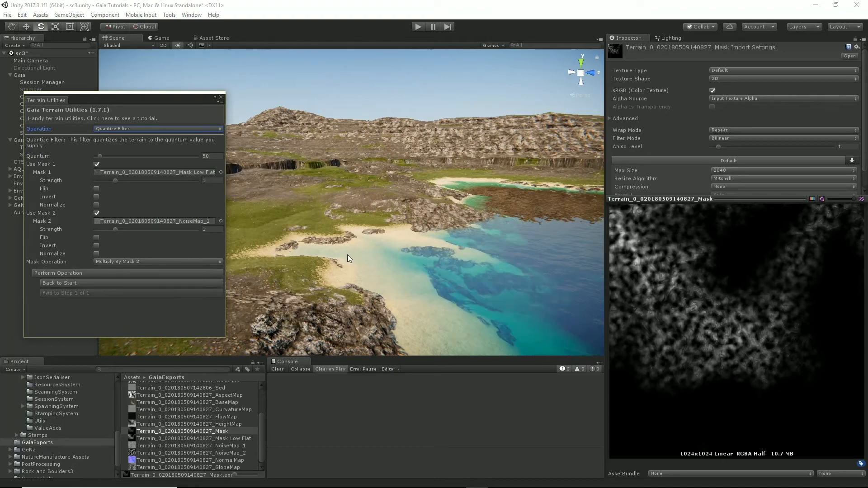
pyautogui.moveTo(442, 285); pyautogui.dragTo(601, 280, button='right')
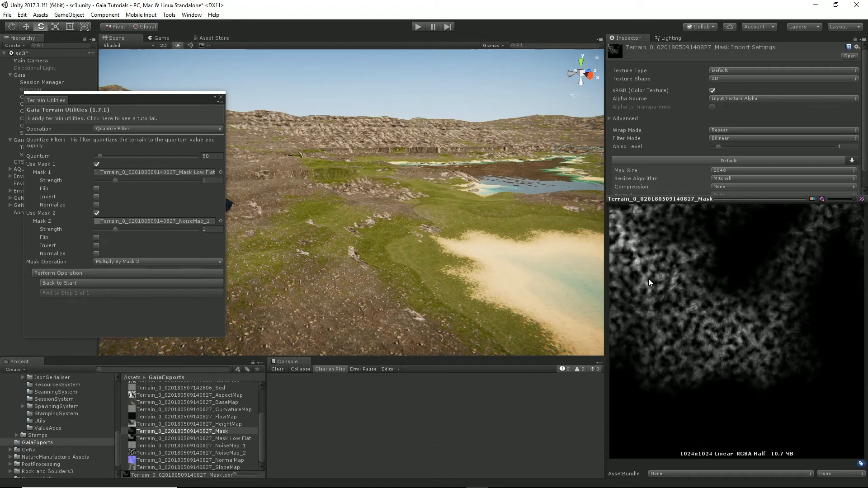
pyautogui.moveTo(442, 273); pyautogui.dragTo(263, 267, button='right')
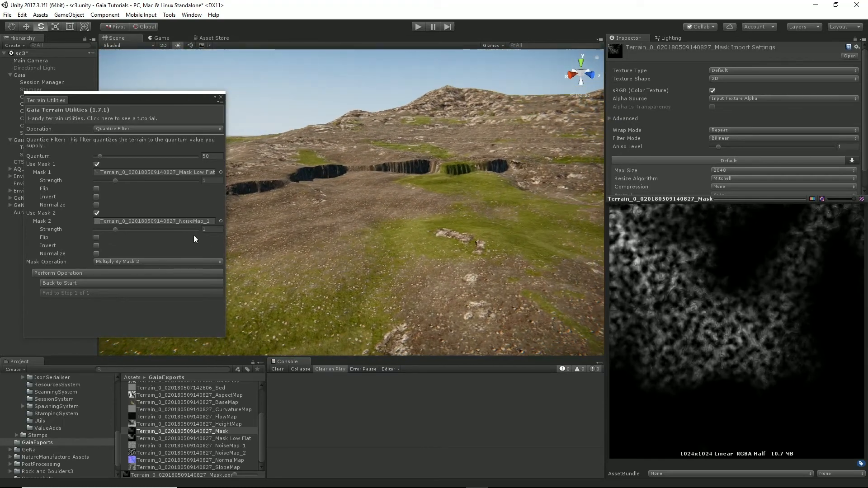
pyautogui.click(77, 281)
# Step: Apply the Quantize Filter to the masked terrain with a Quantum of 20 and inspect the shoreline
pyautogui.click(209, 156)
pyautogui.write('20')
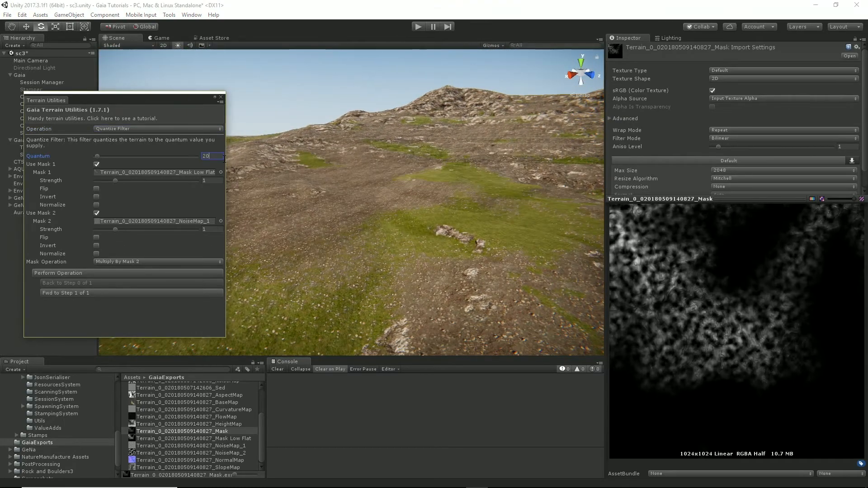
pyautogui.moveTo(456, 227); pyautogui.dragTo(532, 247, button='right')
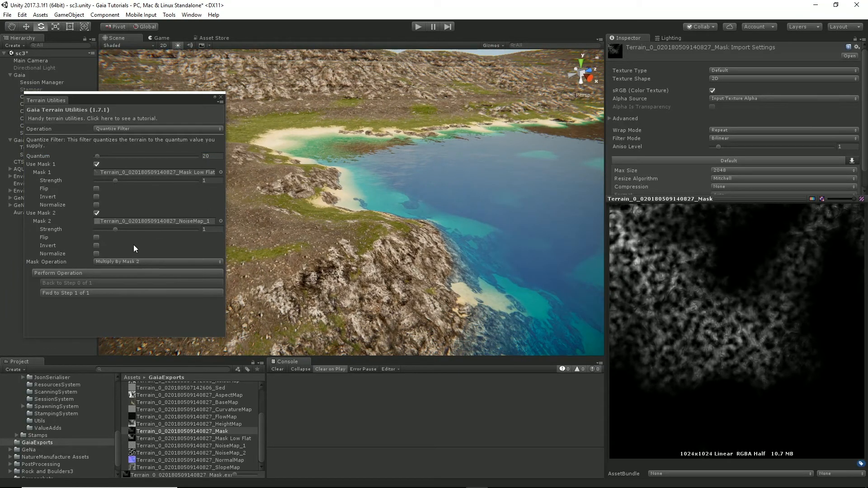
pyautogui.click(65, 274)
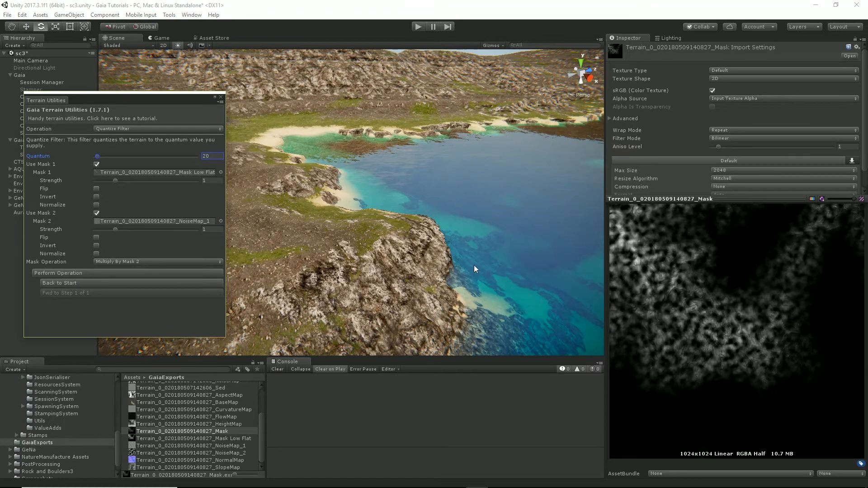
pyautogui.moveTo(473, 265); pyautogui.dragTo(289, 235, button='right')
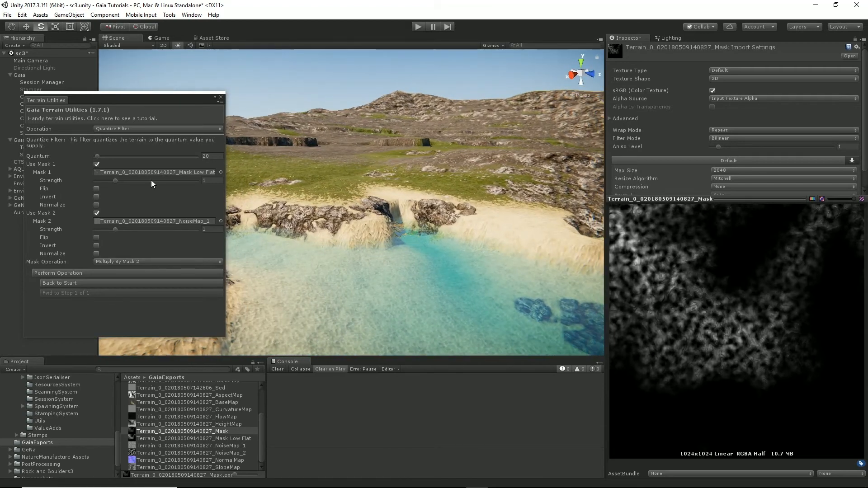
# Step: Apply the Shrink Features Filter with the existing masks and radius, and inspect the terrain around the water
pyautogui.click(115, 129)
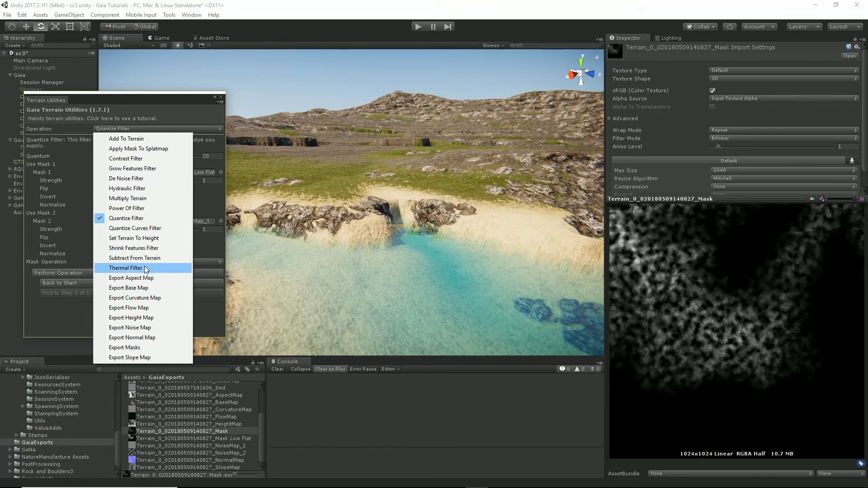
pyautogui.click(149, 248)
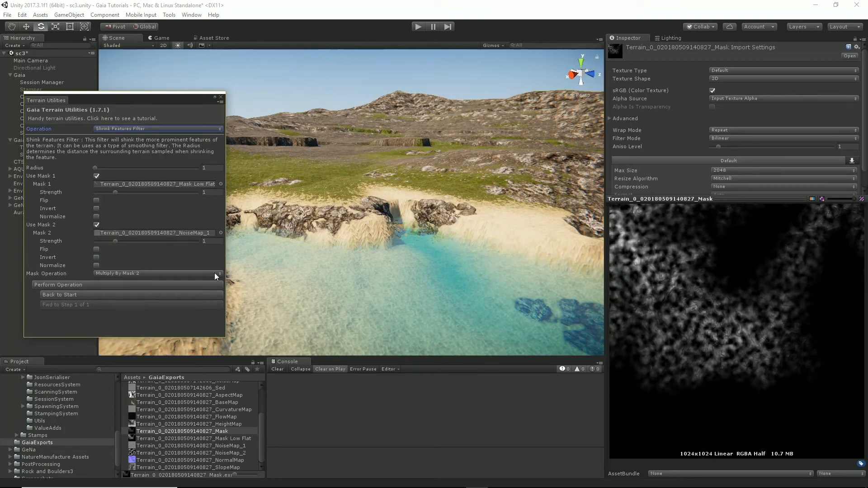
pyautogui.click(74, 284)
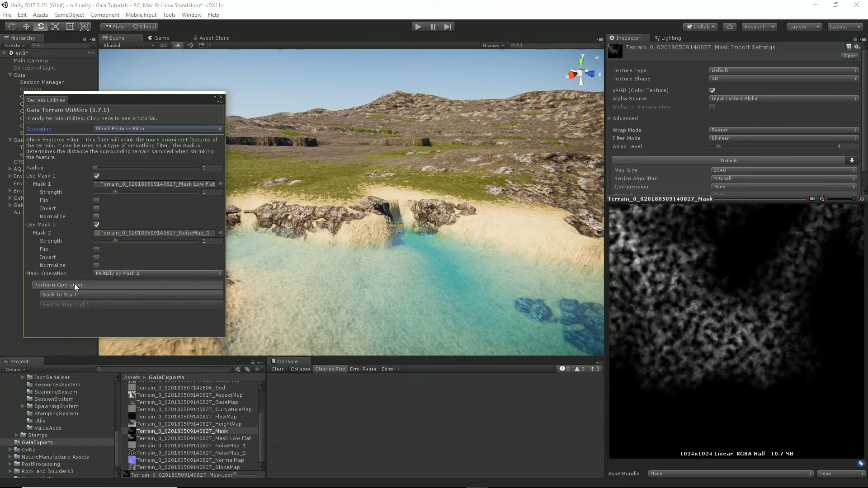
pyautogui.moveTo(412, 252); pyautogui.dragTo(217, 177, button='right')
# Step: Apply the Thermal Filter with 1 iteration and Erode Above set to 0.0001, and inspect the cliffs and surrounding terrain
pyautogui.click(123, 129)
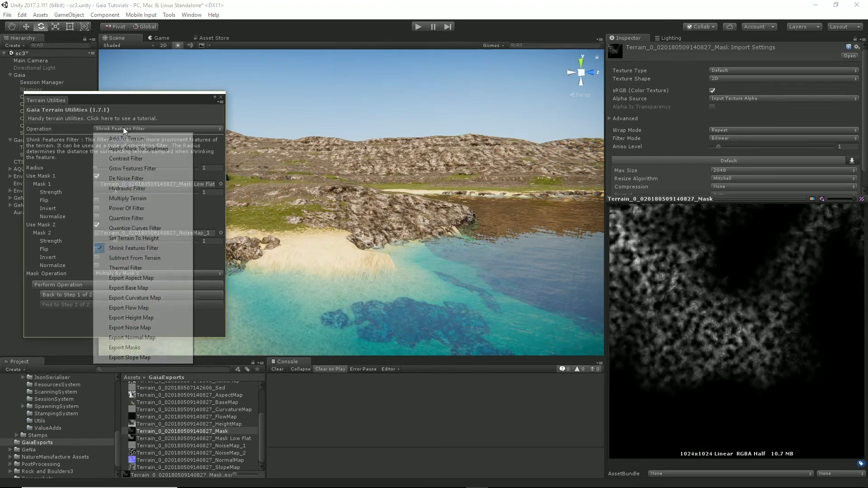
pyautogui.click(139, 268)
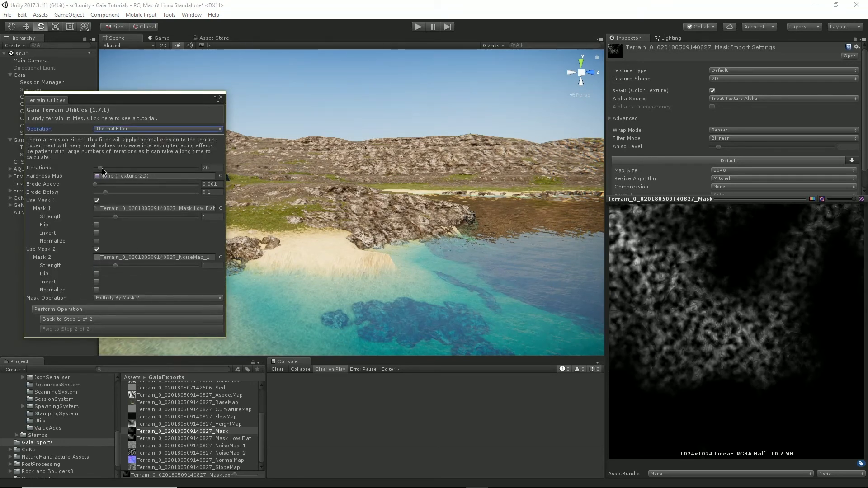
pyautogui.moveTo(103, 170); pyautogui.dragTo(90, 171)
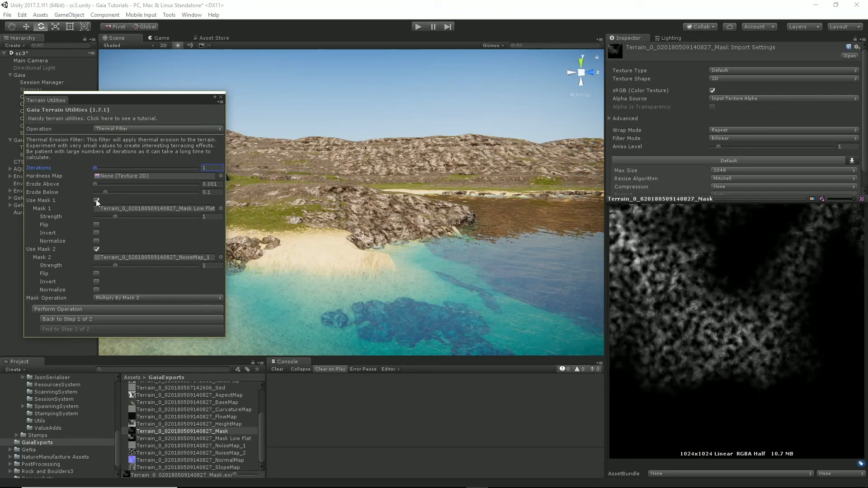
pyautogui.click(215, 184)
pyautogui.write('0')
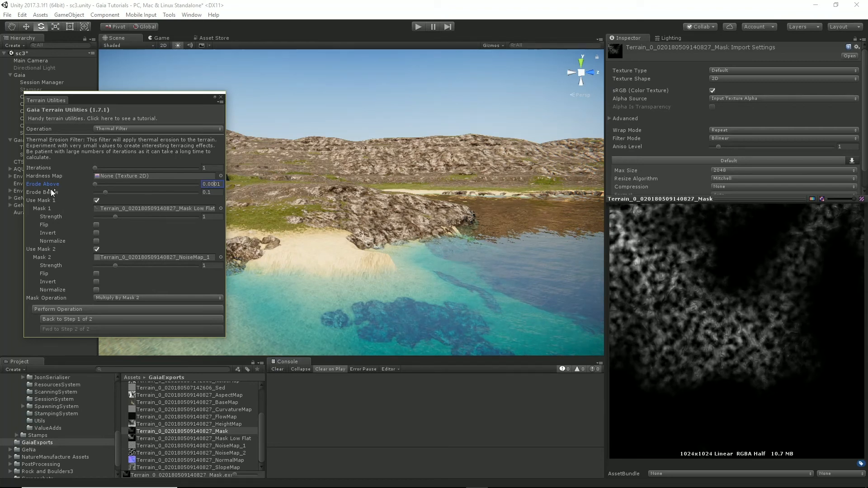
pyautogui.moveTo(259, 266); pyautogui.dragTo(201, 252, button='right')
pyautogui.click(111, 310)
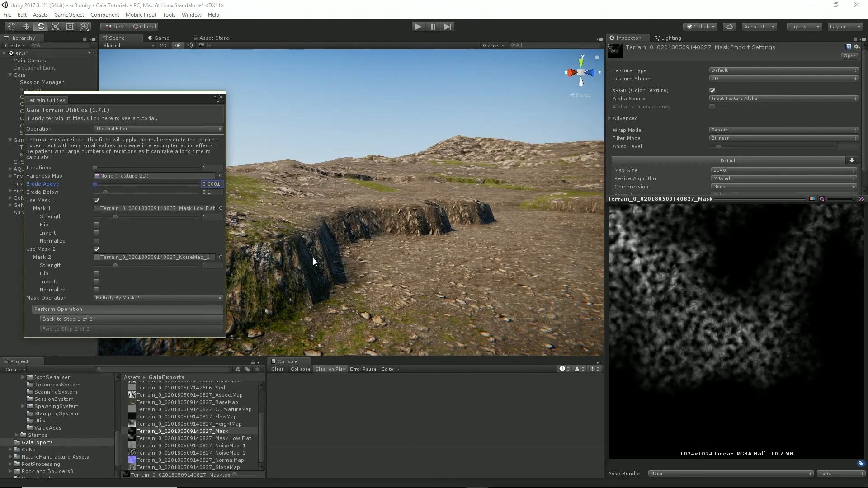
pyautogui.moveTo(362, 293); pyautogui.dragTo(650, 276, button='right')
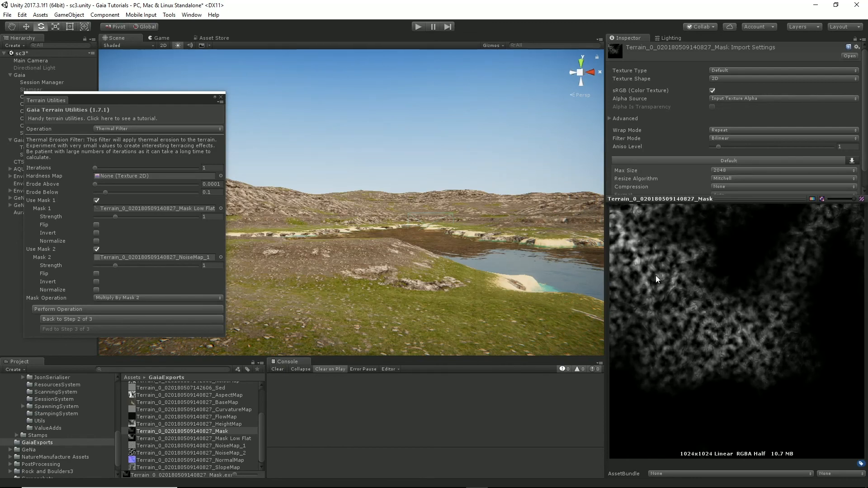